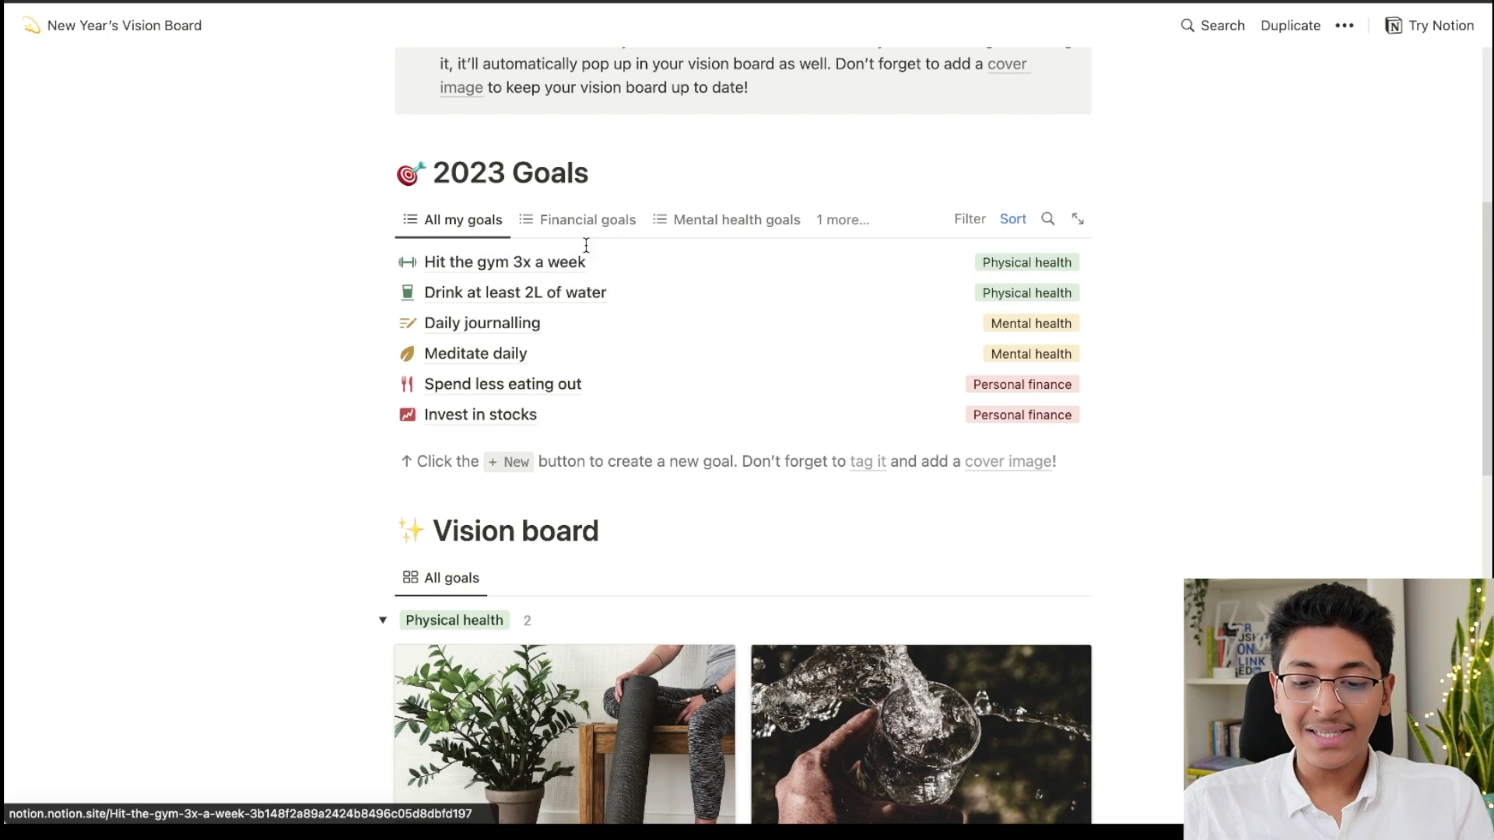
View the details of the "Hit the gym 3x a week" goal and close its page
left_click(523, 272)
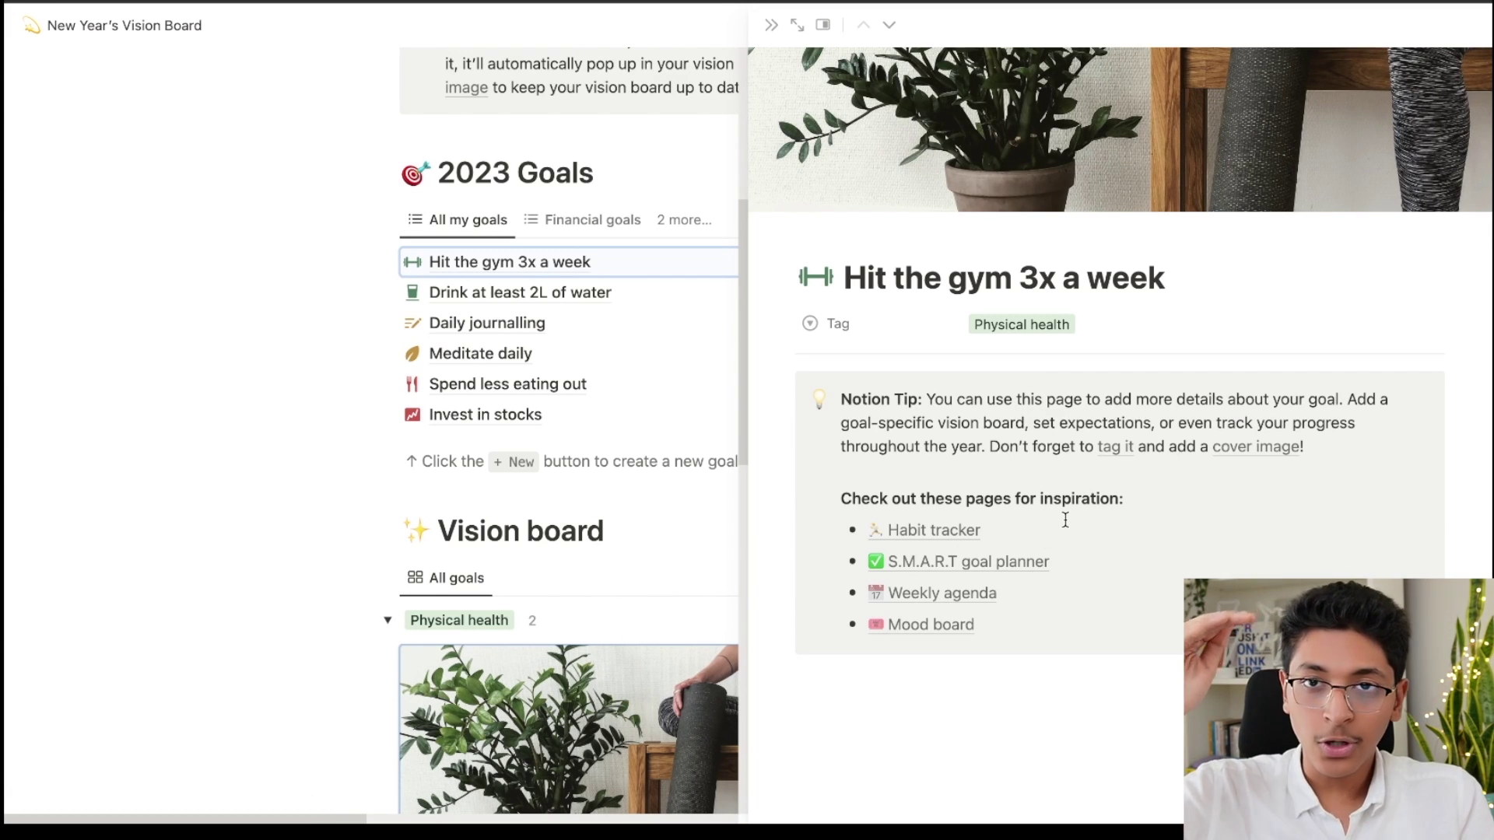
left_click(771, 25)
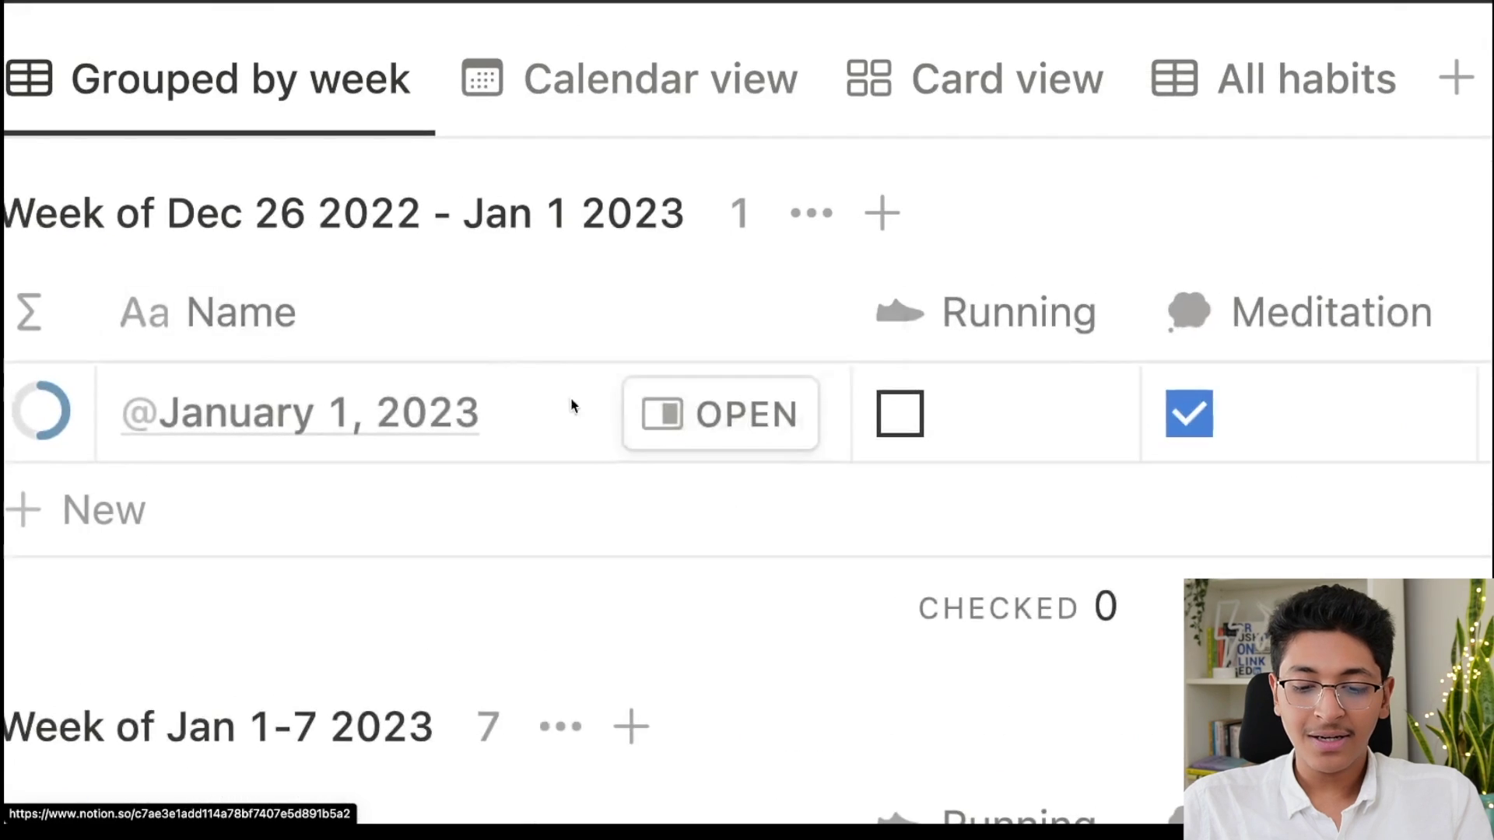
Check off Journaling and Running in the January 1, 2023 habit entry and close the entry
left_click(703, 432)
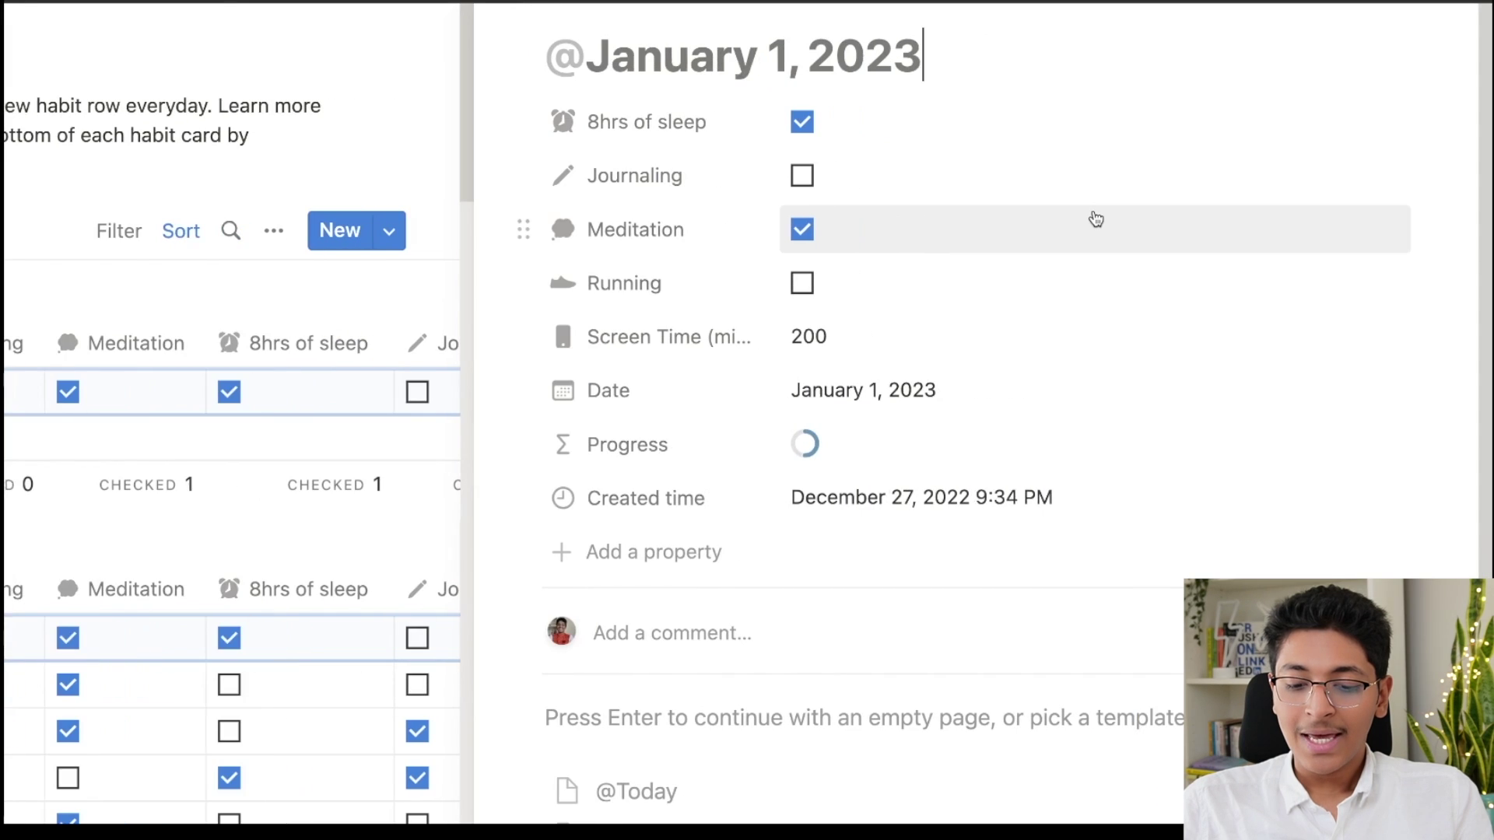
left_click(687, 125)
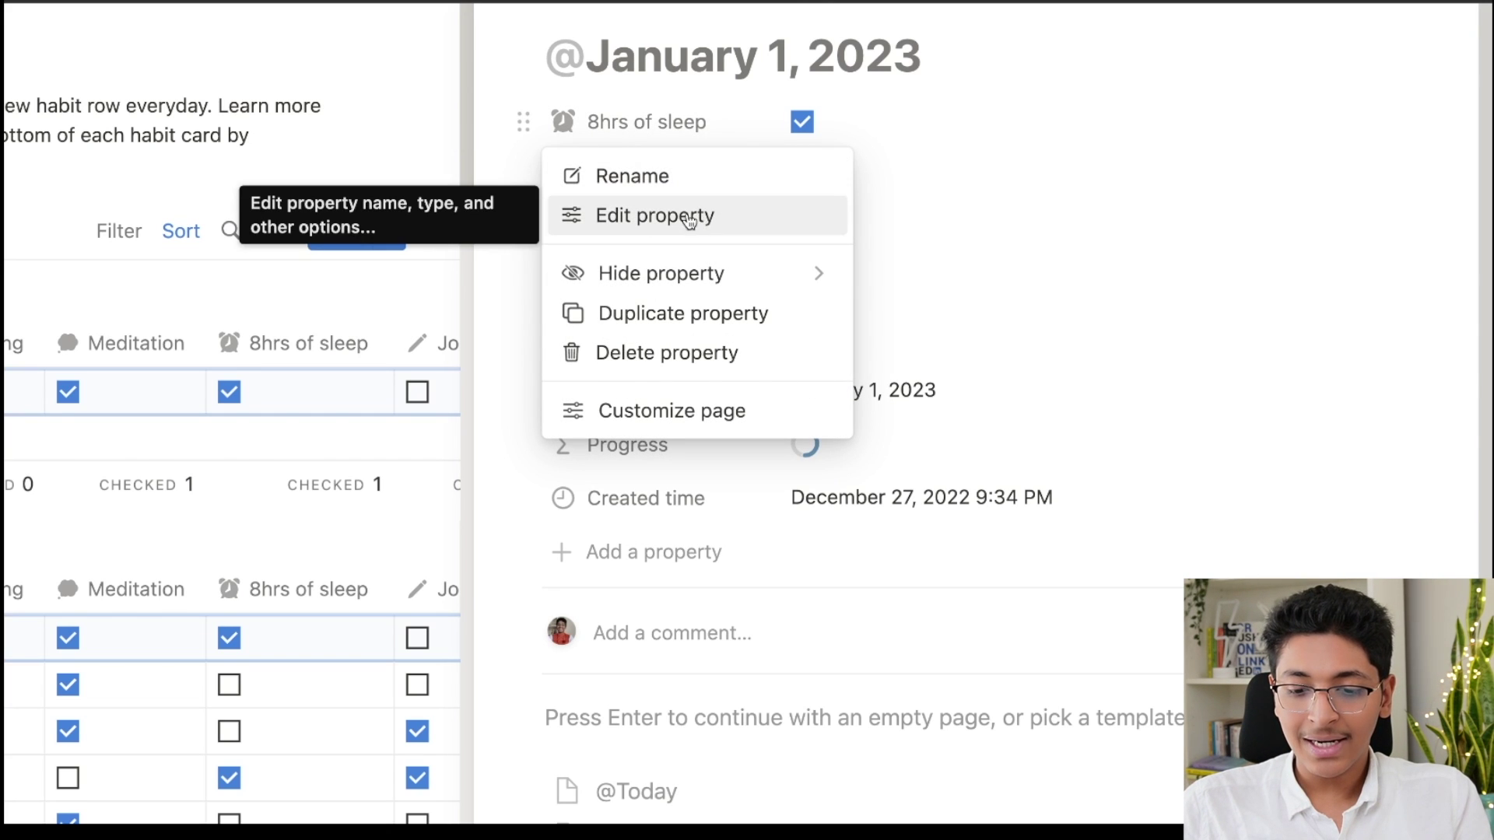
left_click(916, 217)
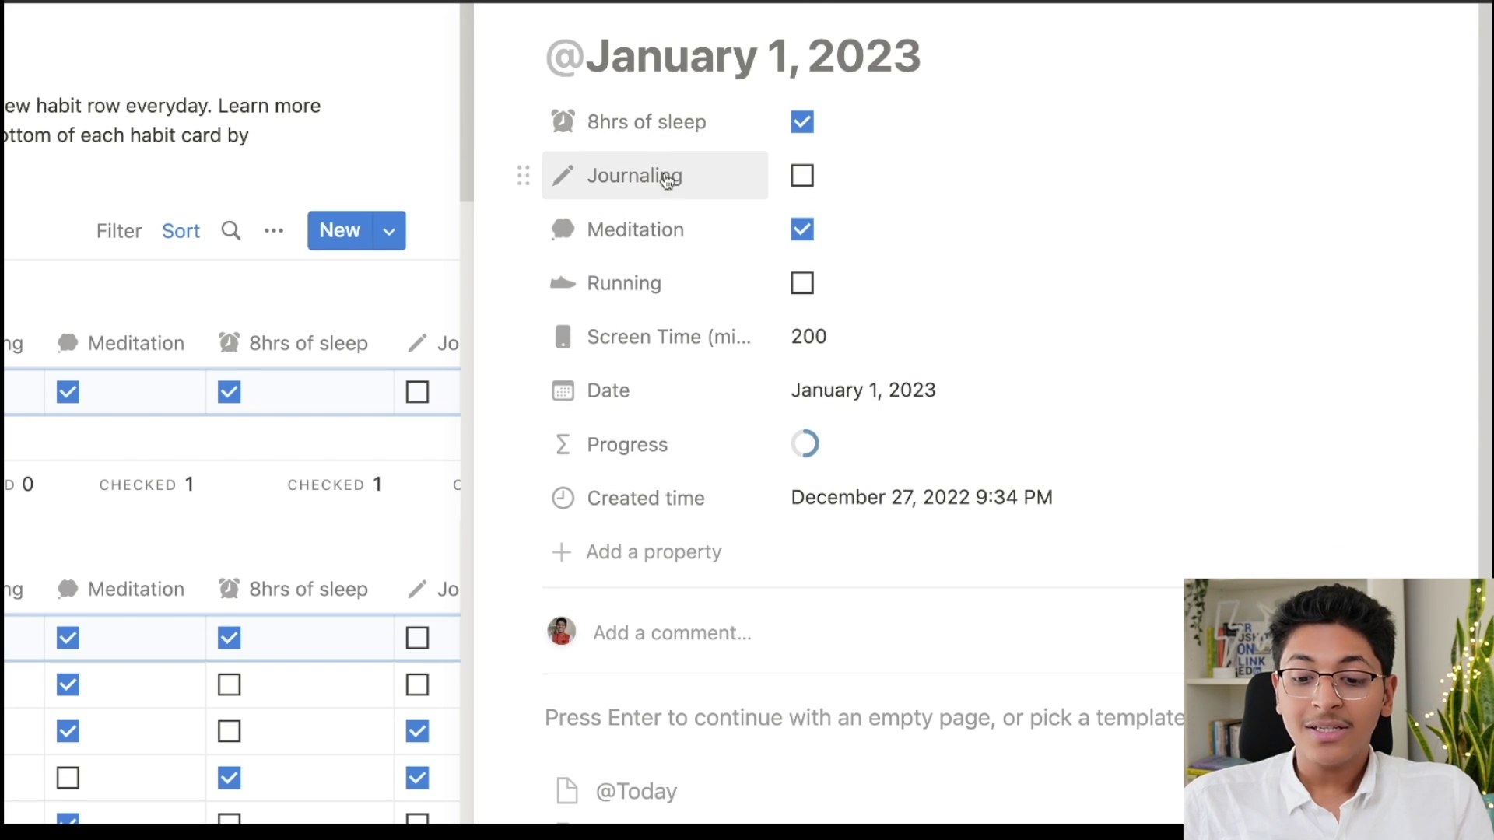
left_click(802, 176)
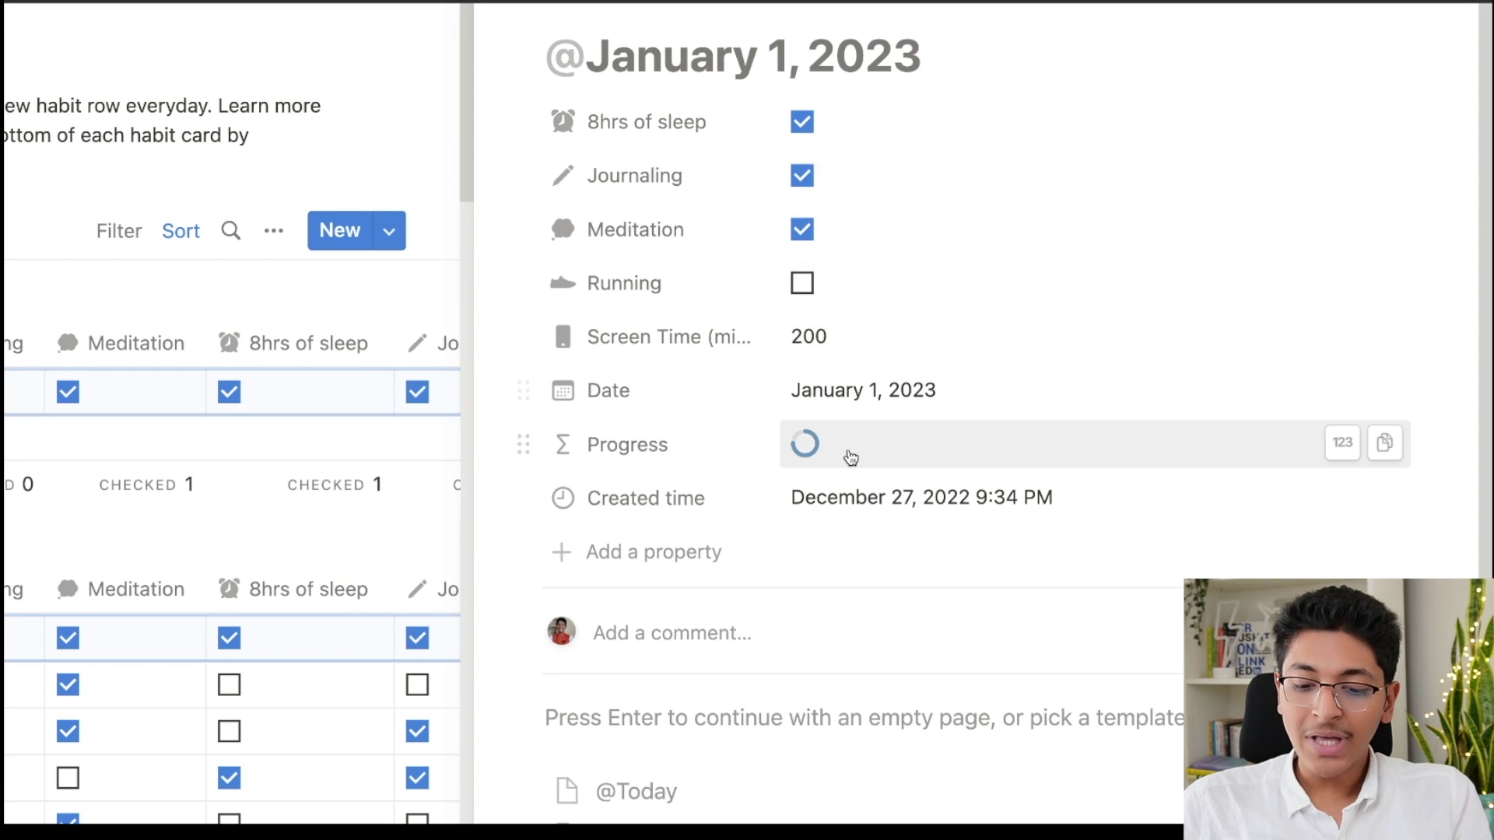
mouse_move(809, 448)
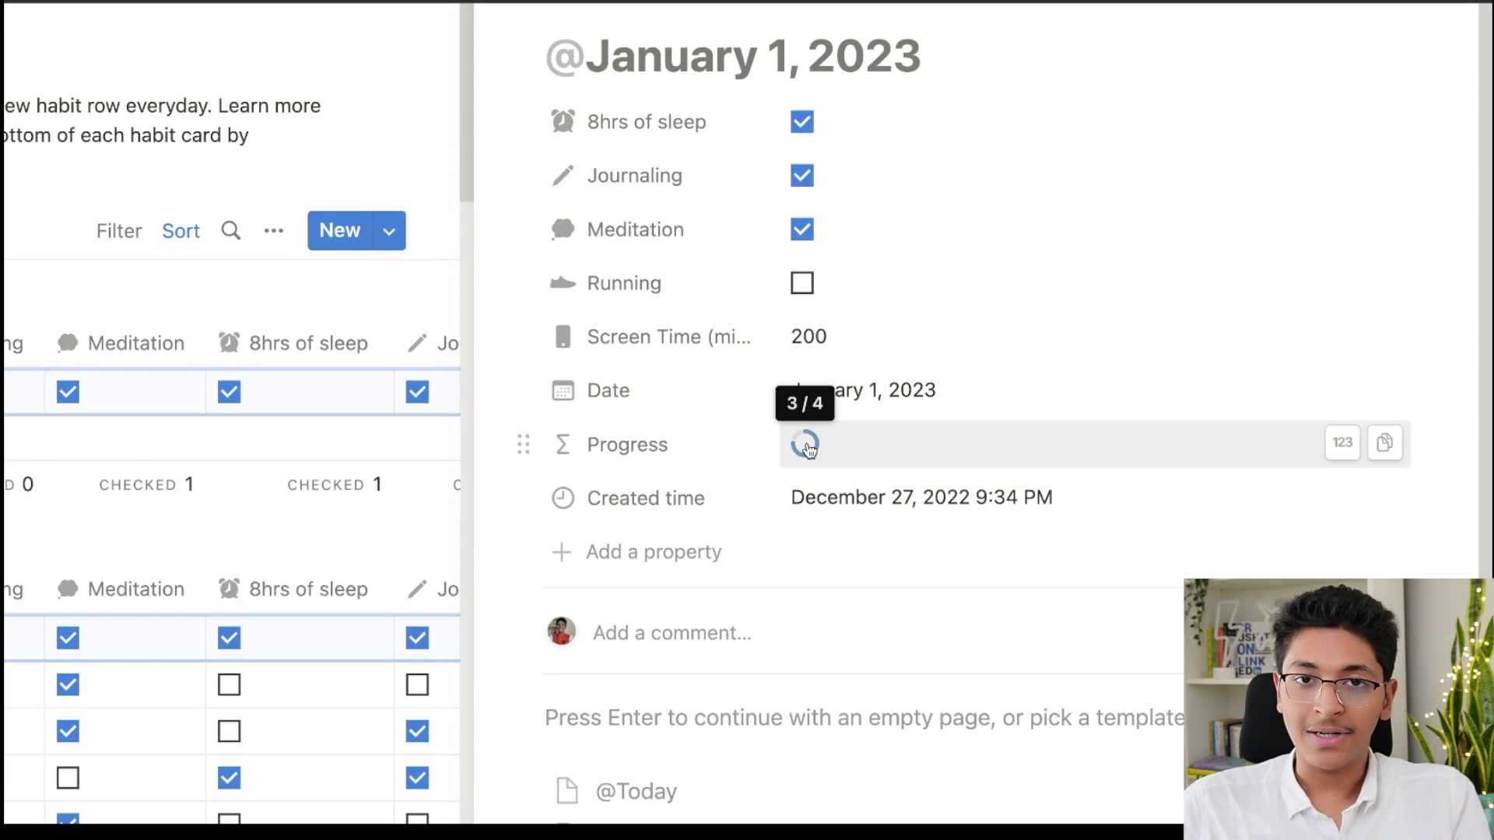
key("Escape")
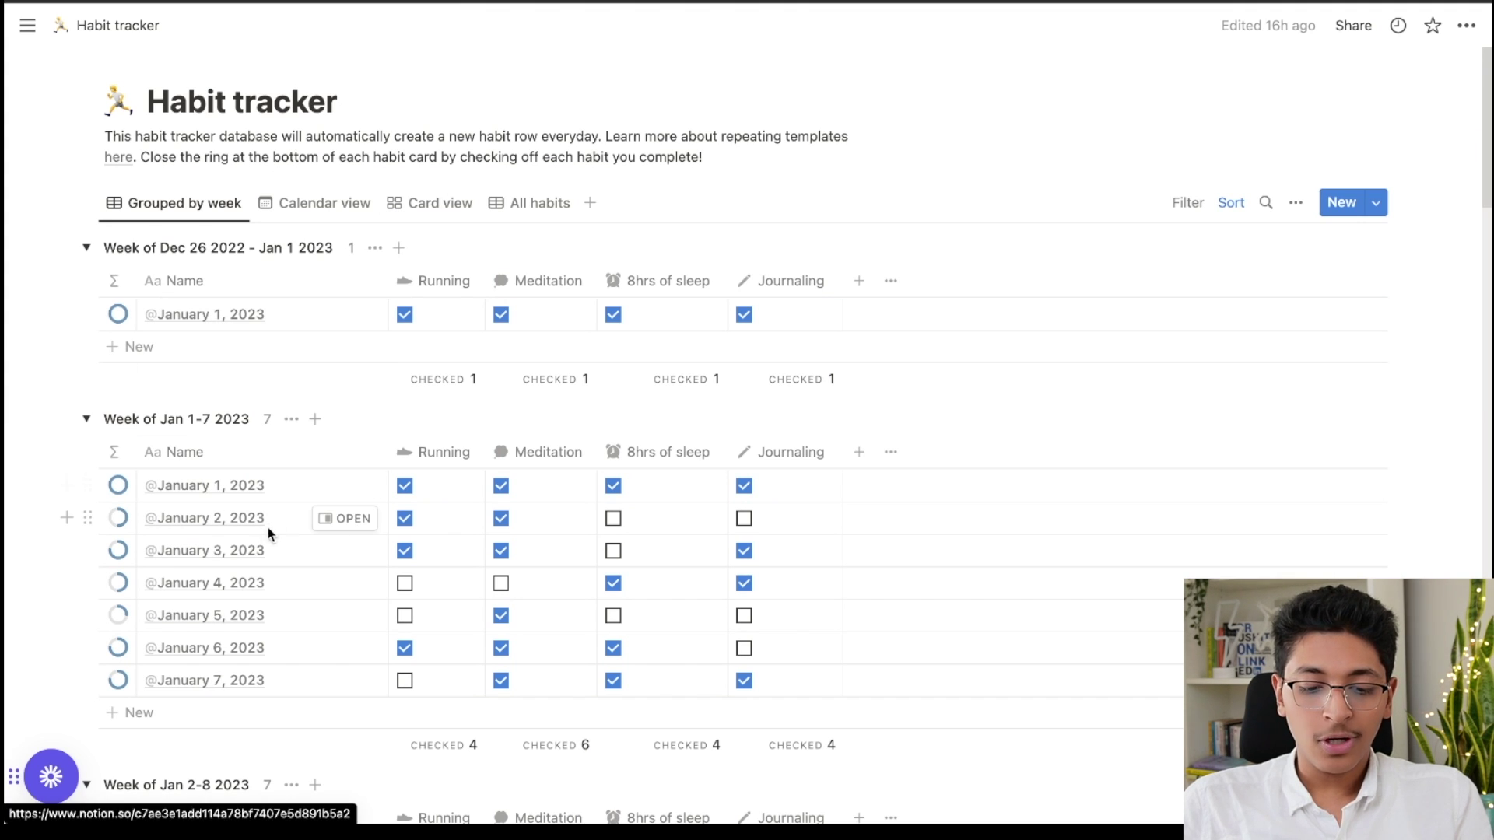
View the habit entries from January 2 to January 4, 2023 in the Jan 1-7 week and close the preview
left_click(344, 518)
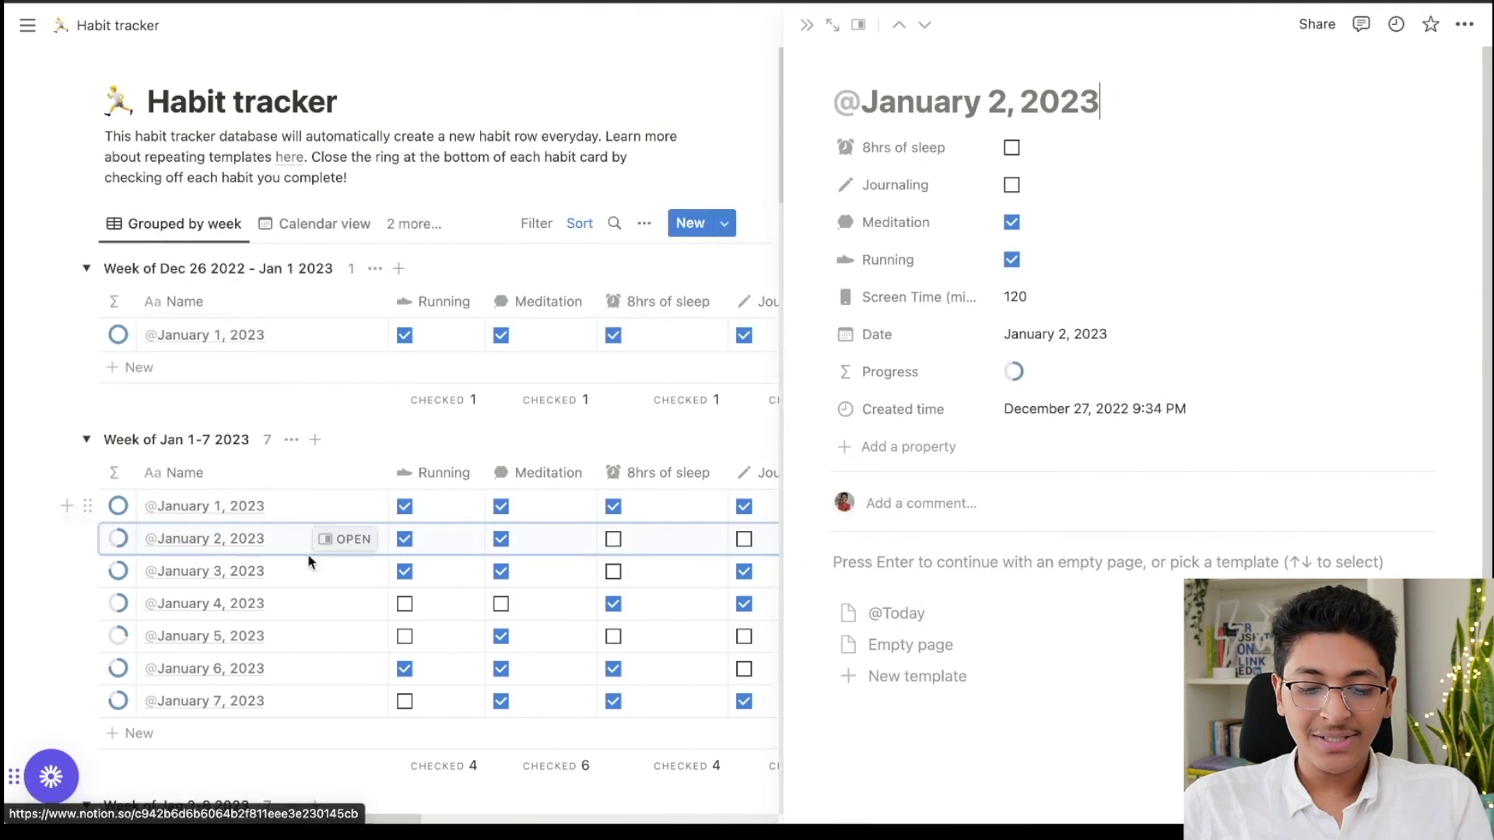
left_click(348, 571)
left_click(347, 603)
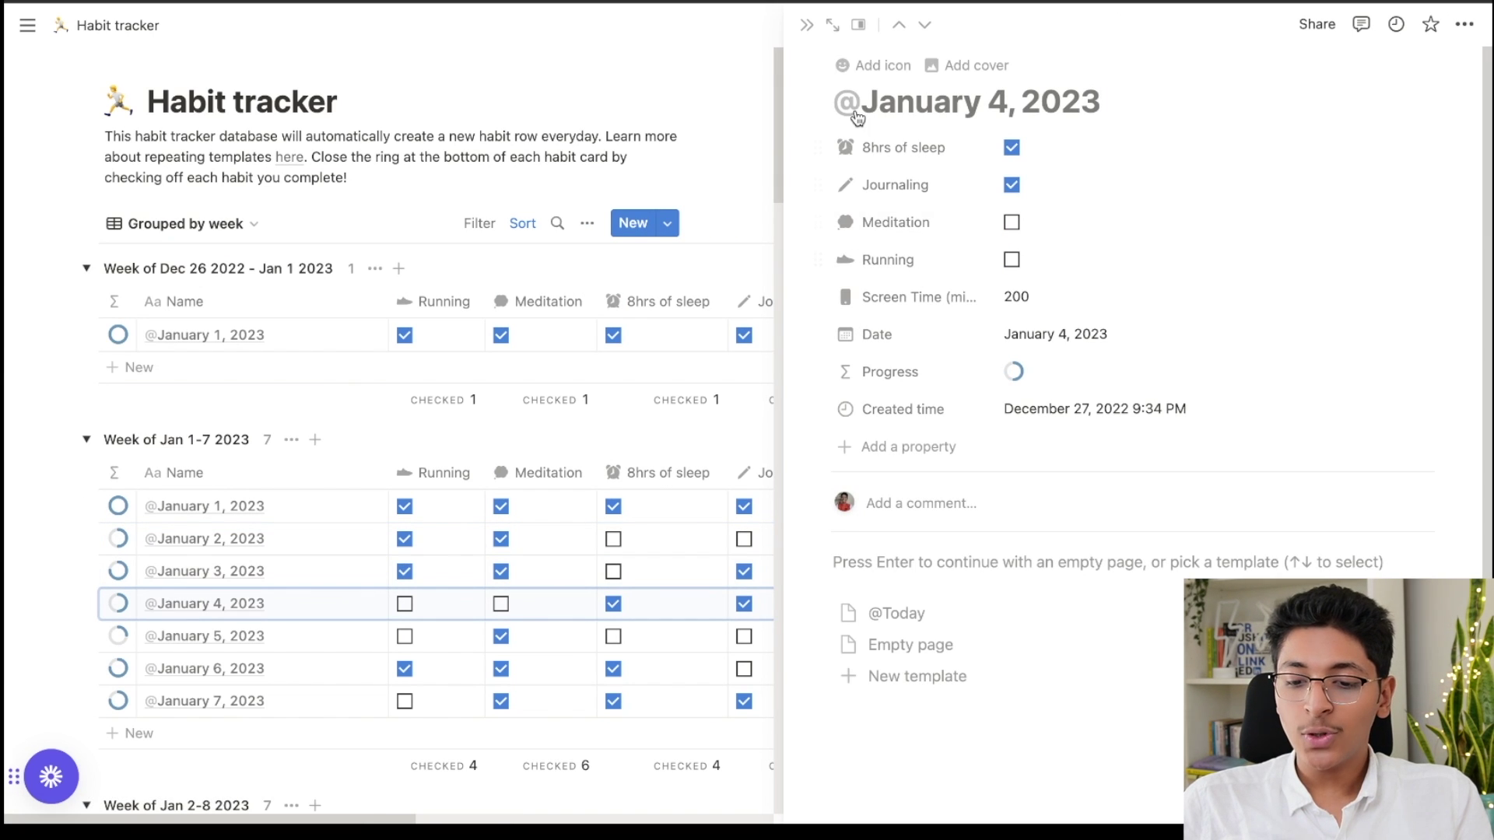
left_click(805, 24)
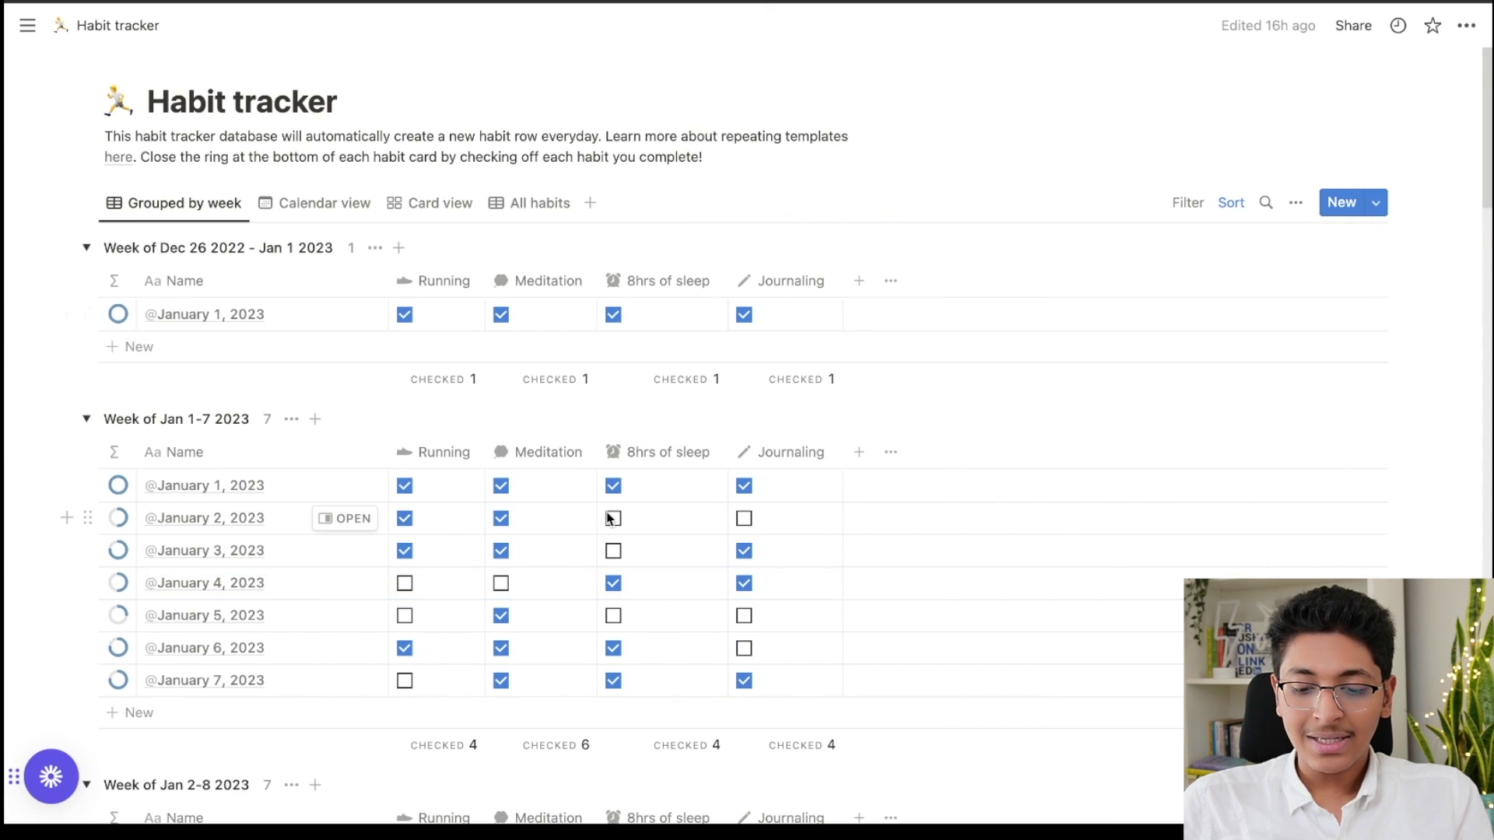
Examine the habit tracker's weekly groups and show the habits in the Calendar view
scroll(609, 518, "down", 2)
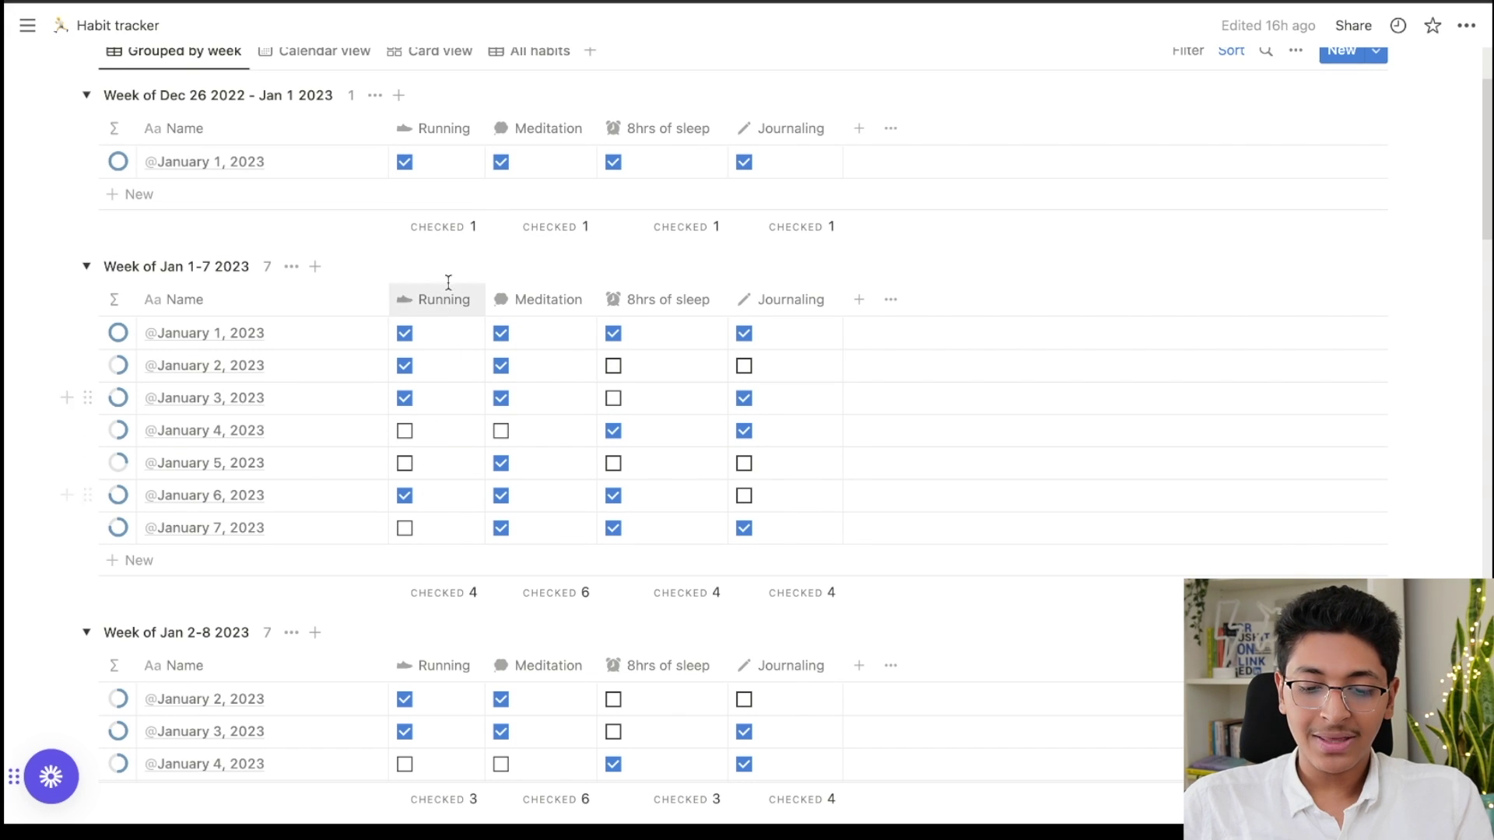
scroll(431, 521, "down", 3)
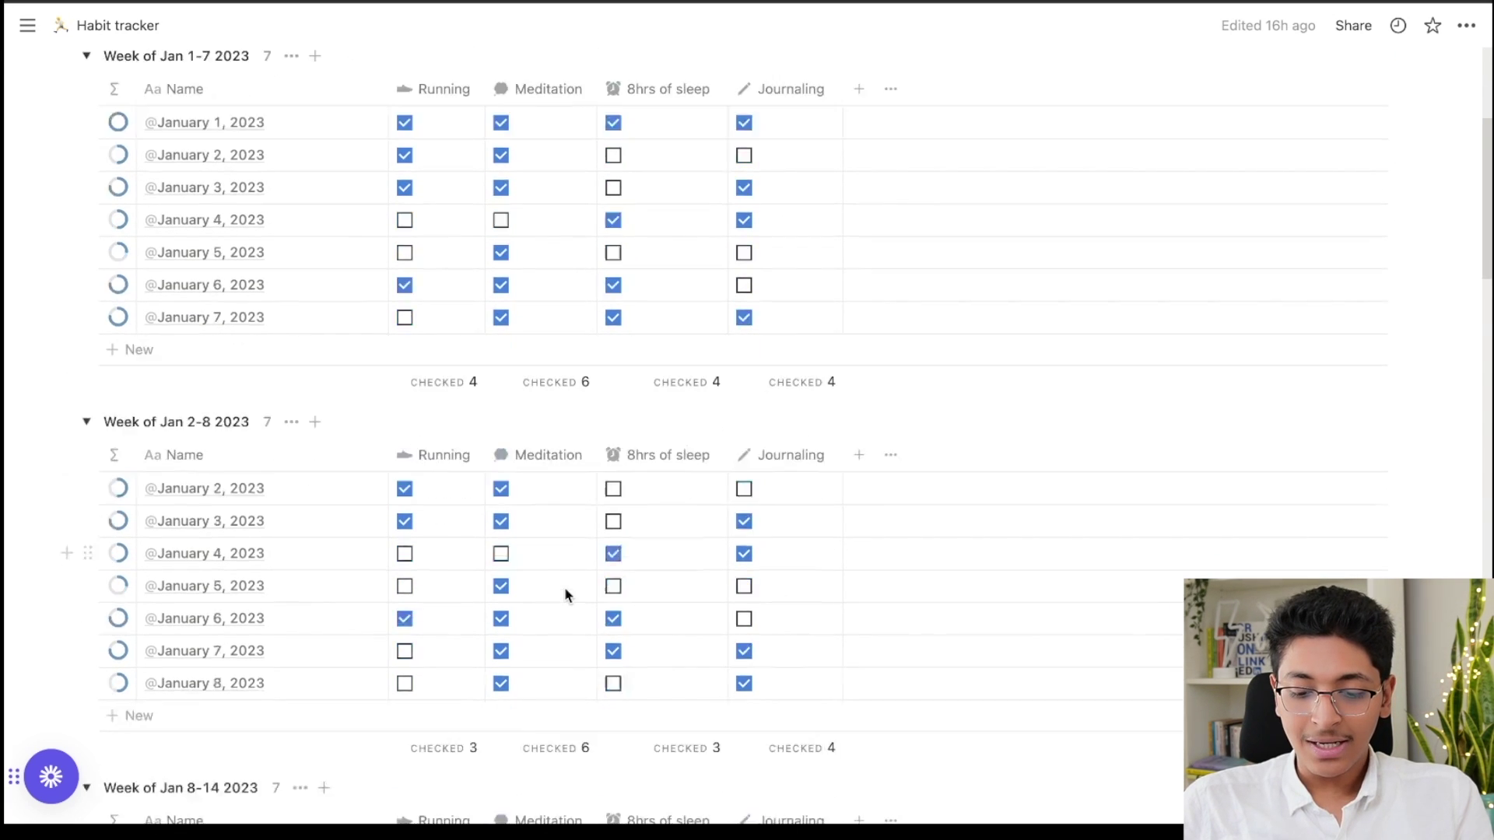
scroll(565, 594, "down", 10)
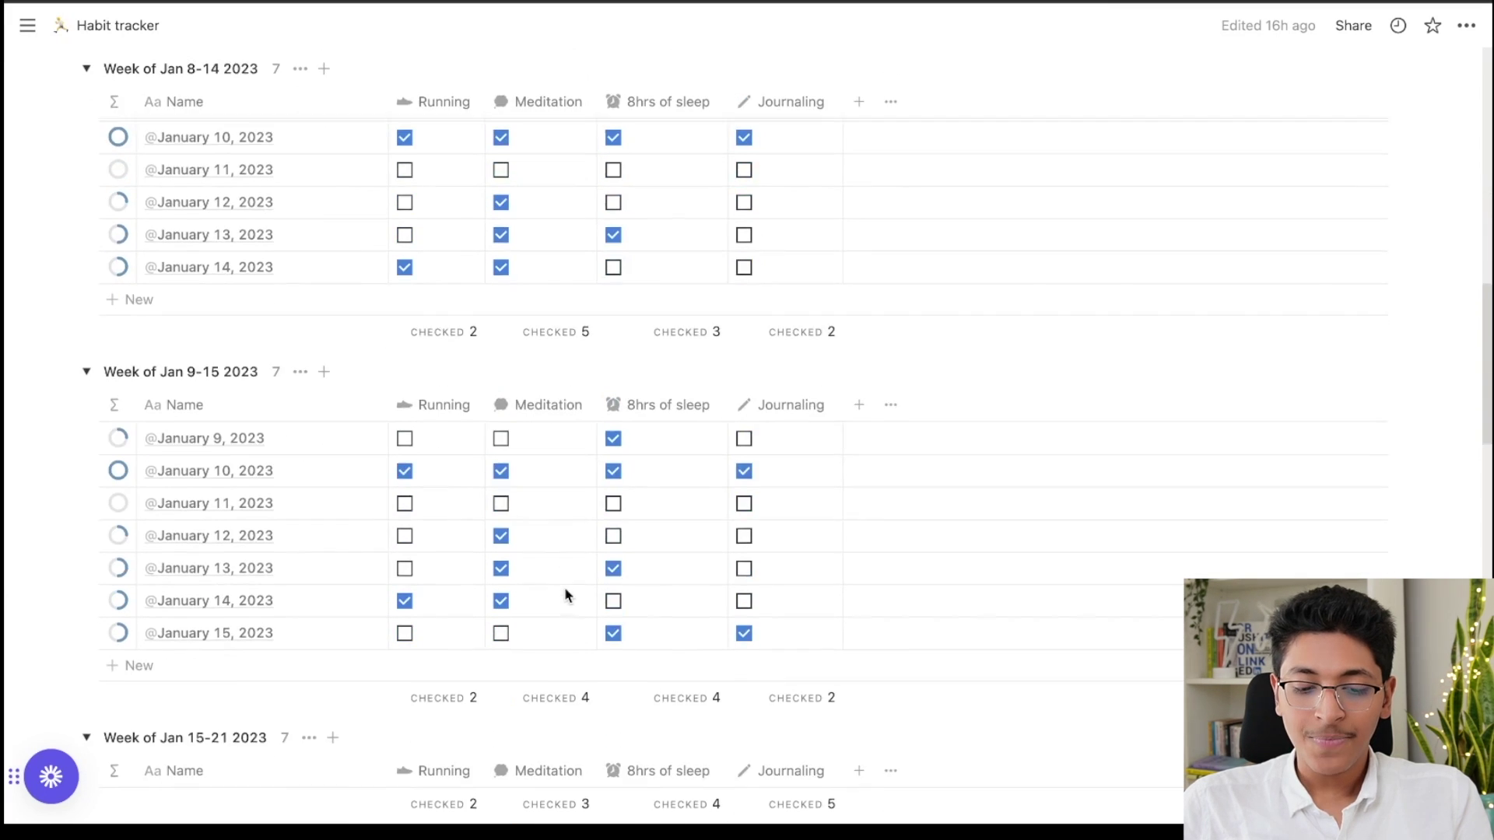
scroll(564, 591, "down", 3)
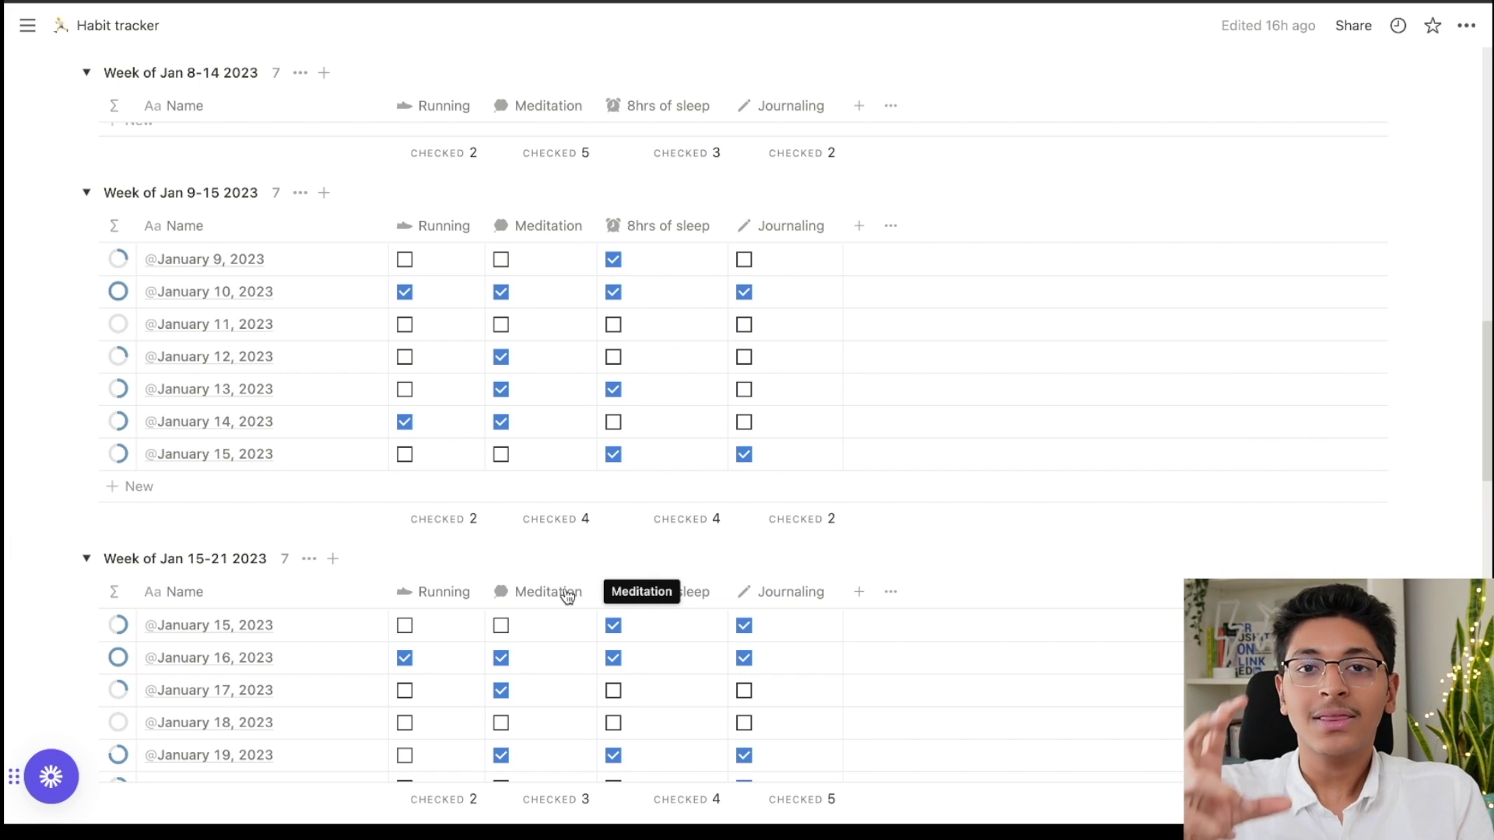
scroll(567, 596, "up", 20)
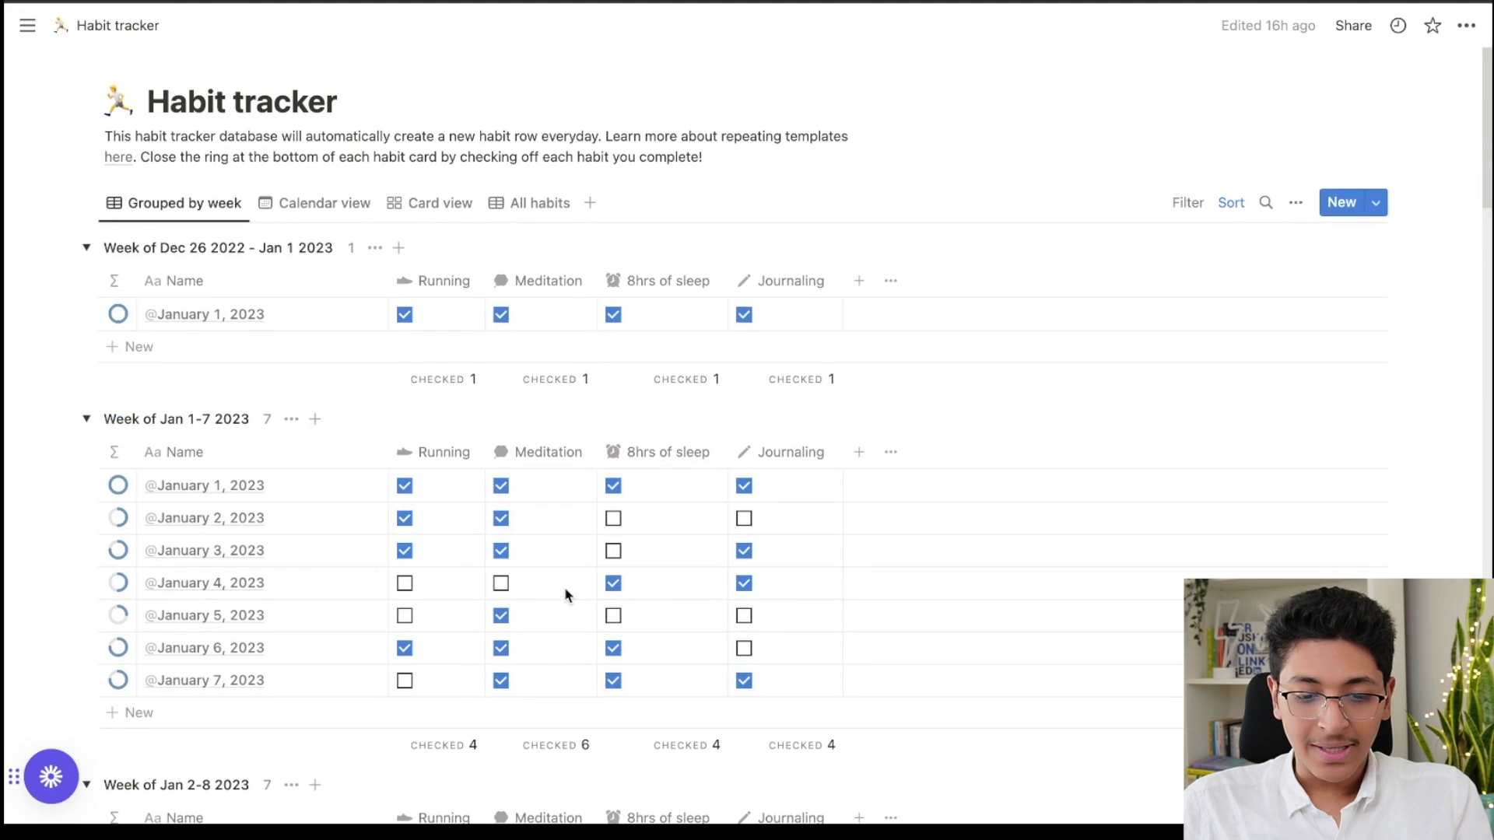
left_click(315, 211)
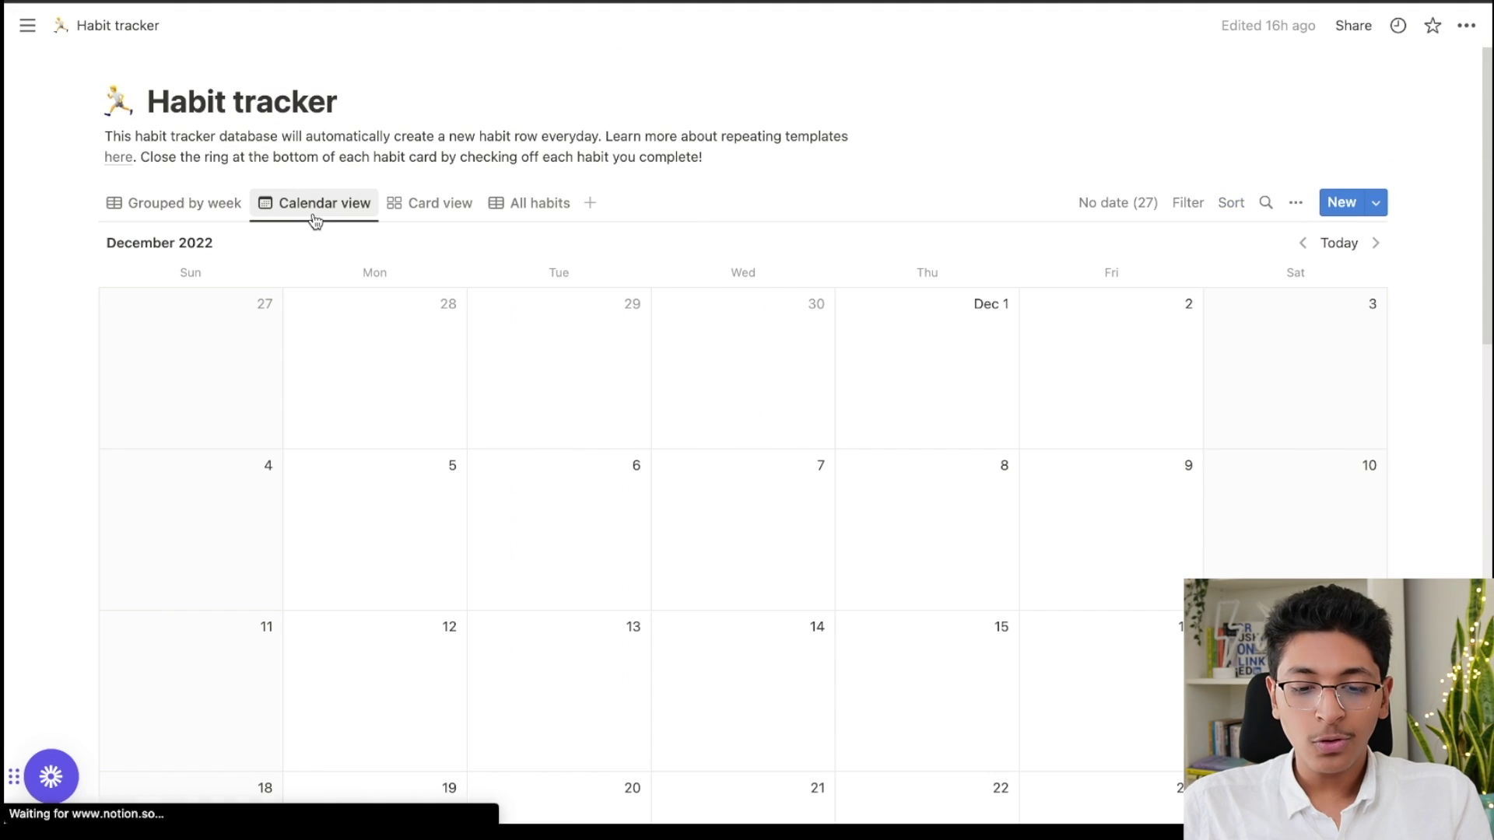
scroll(680, 543, "down", 13)
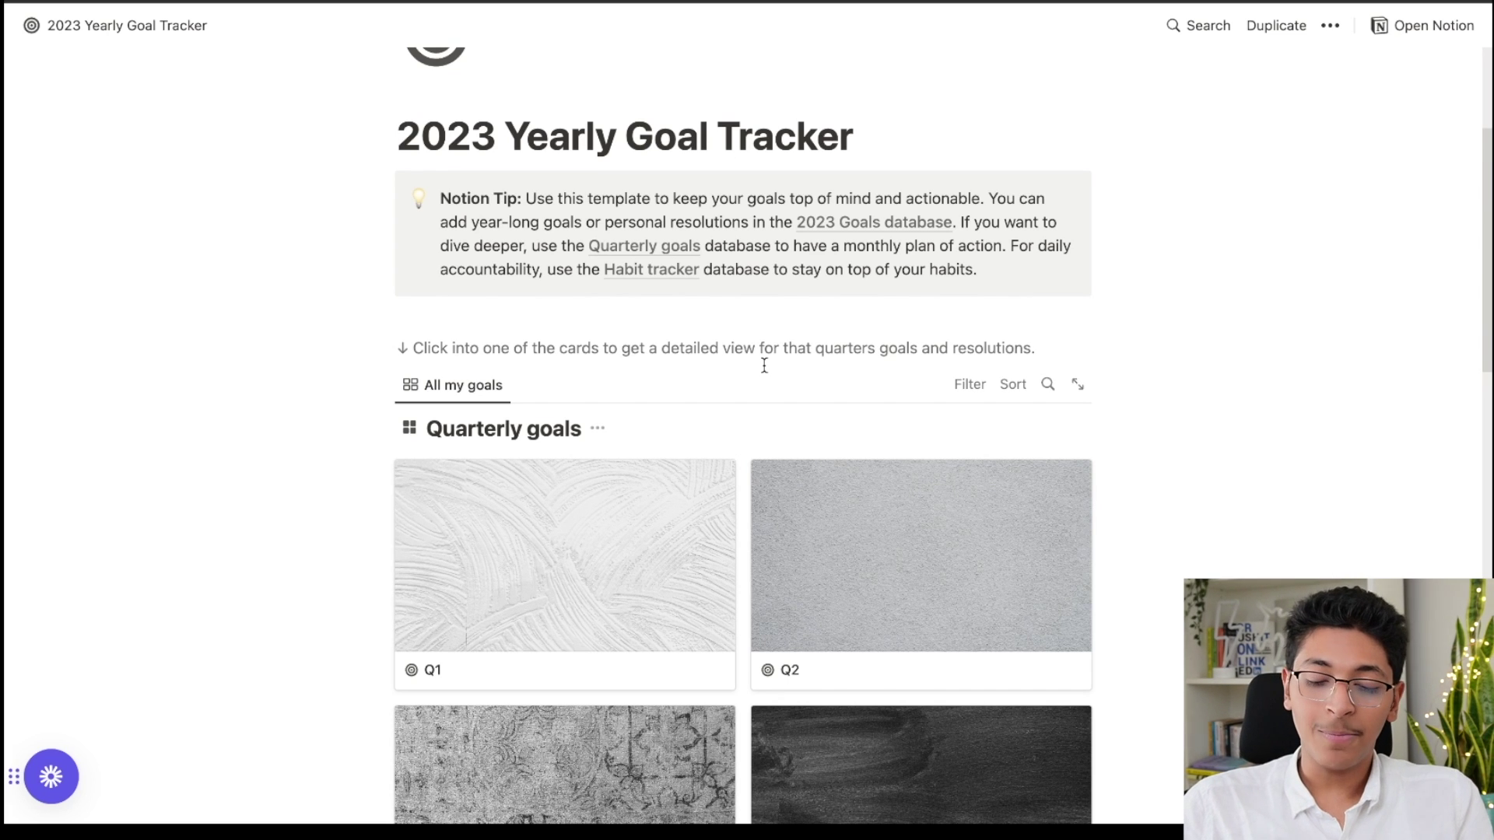
Examine the goals, types and statuses in the 2023 Goals table of the 2023 Yearly Goal Tracker
scroll(764, 365, "down", 10)
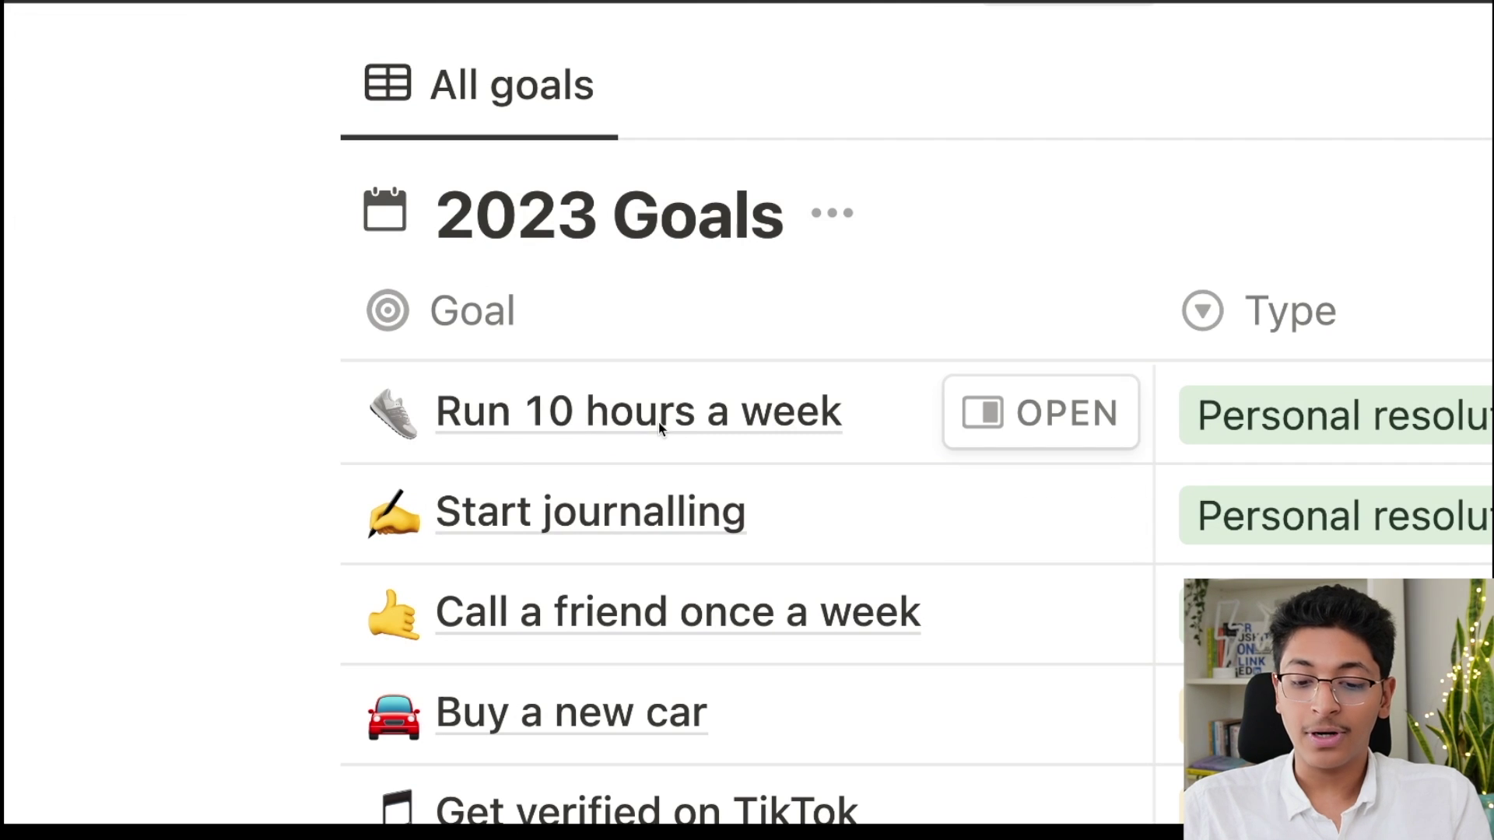
scroll(791, 481, "down", 3)
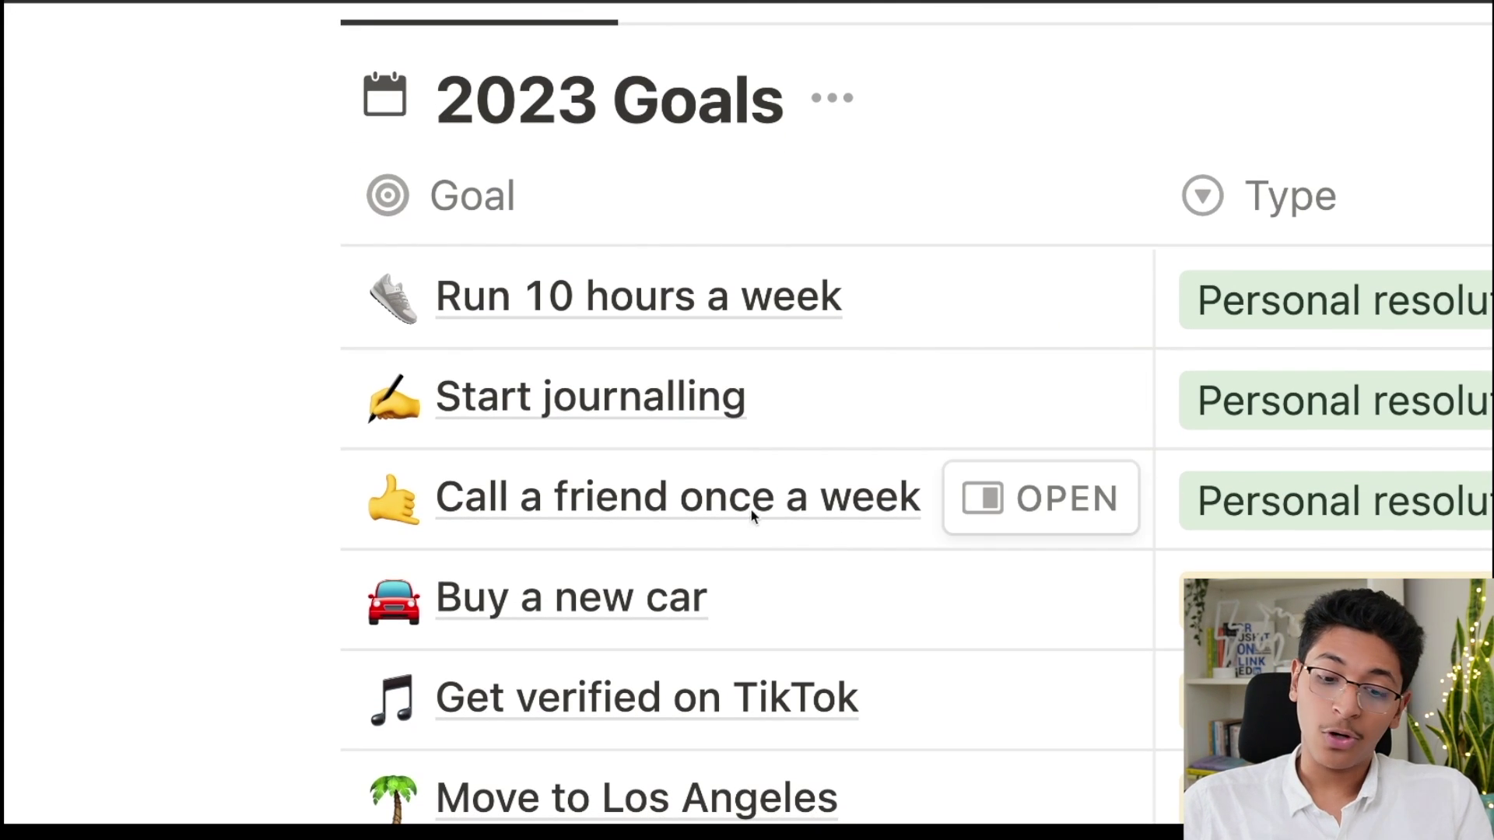
scroll(778, 513, "down", 3)
scroll(825, 590, "down", 1)
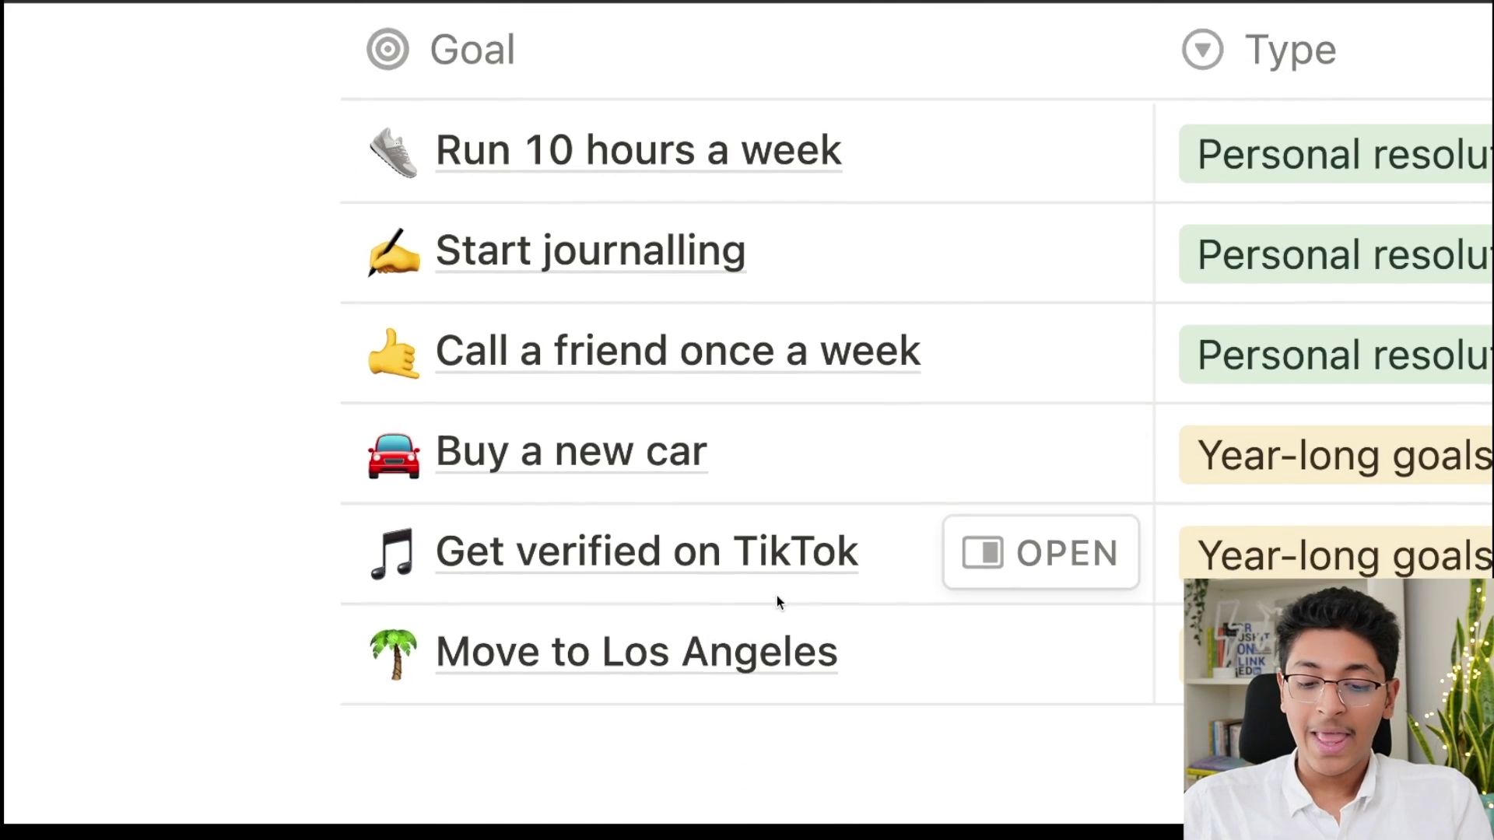
scroll(777, 595, "down", 2)
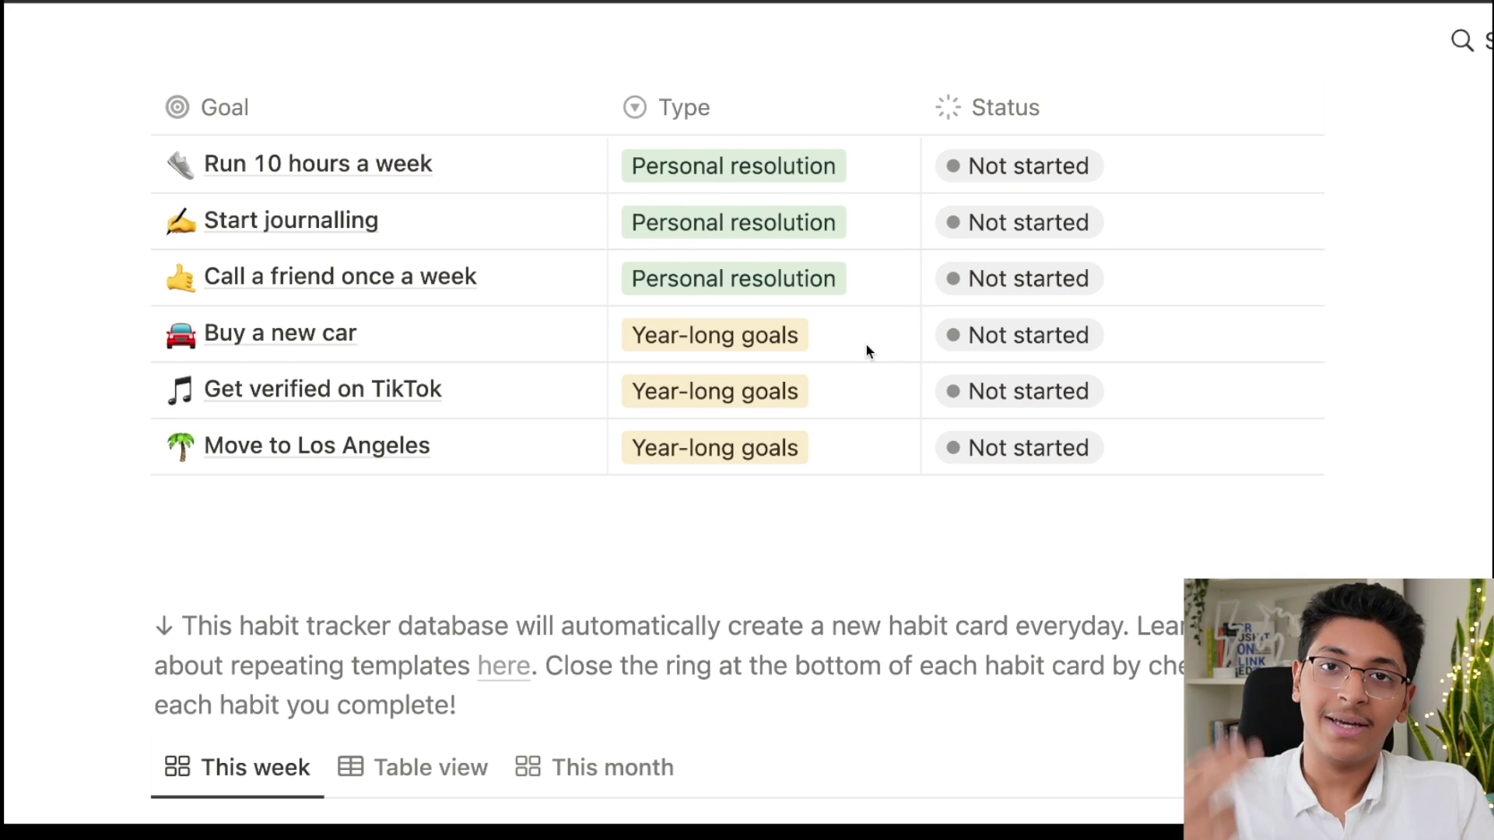
View today's habit card in the Habit tracker section of the yearly goal tracker and close it
scroll(869, 352, "down", 4)
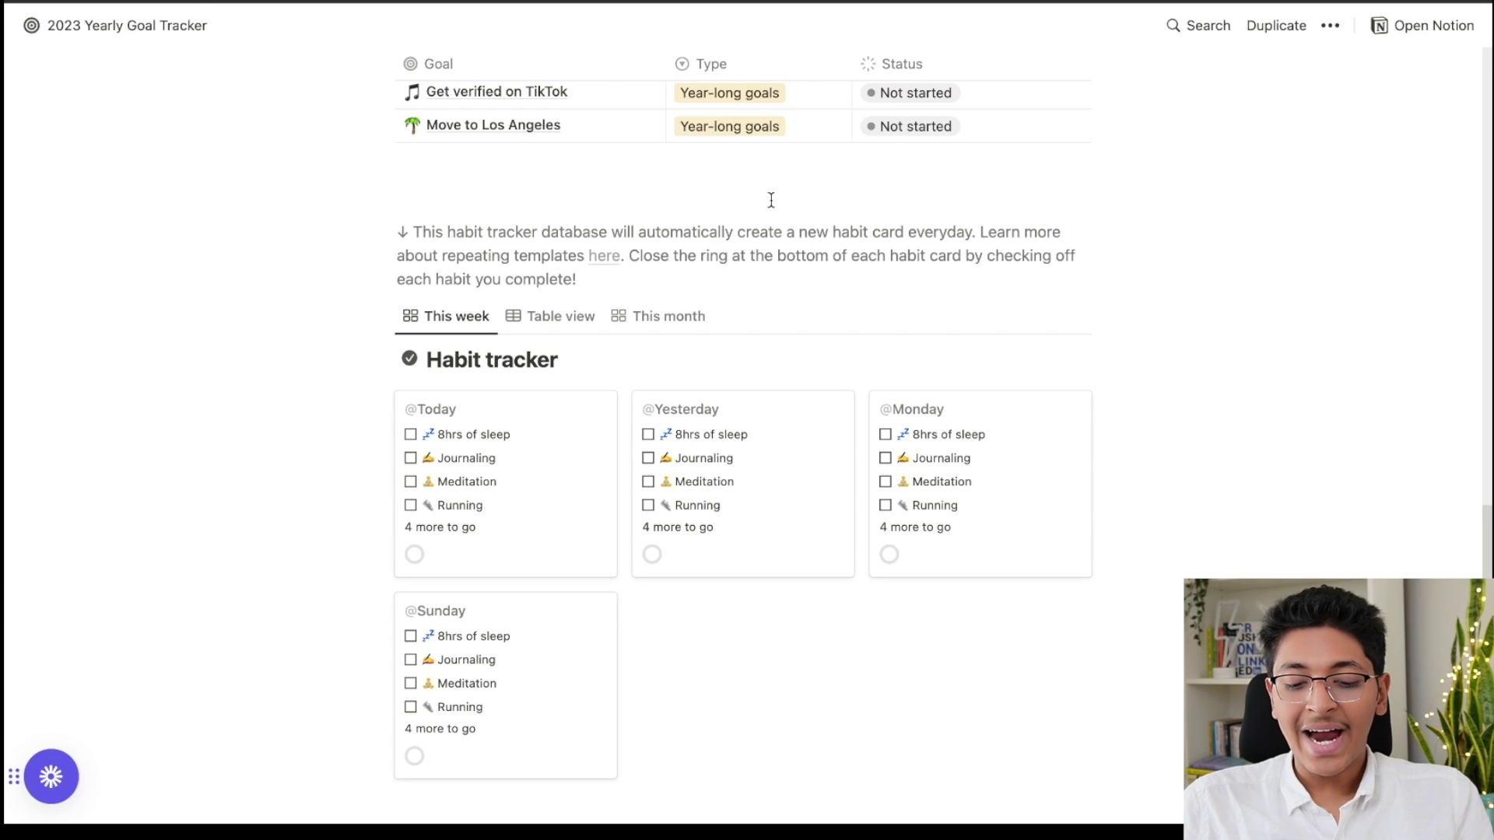
scroll(771, 199, "down", 3)
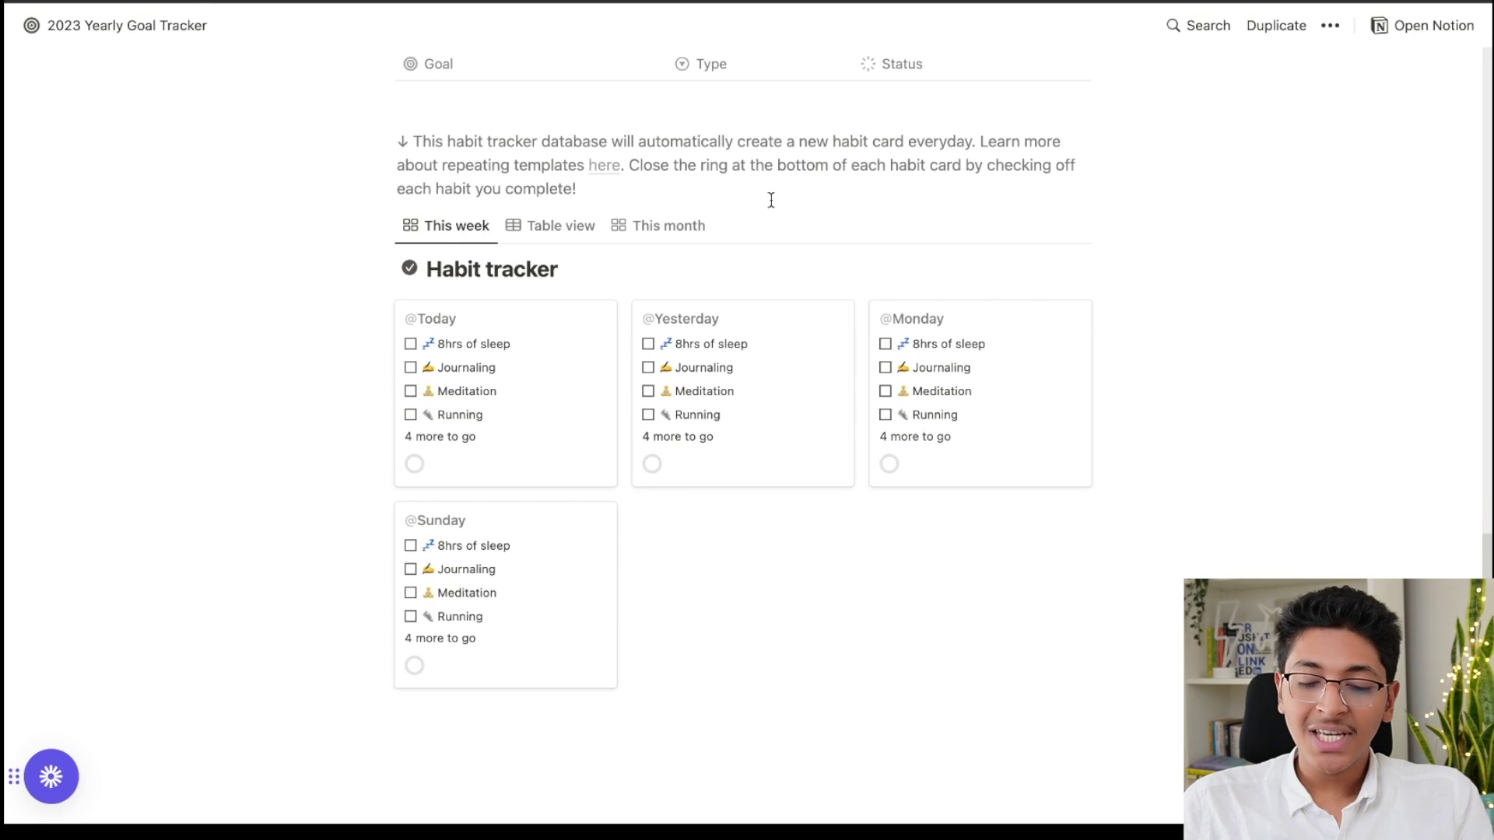
scroll(771, 200, "down", 3)
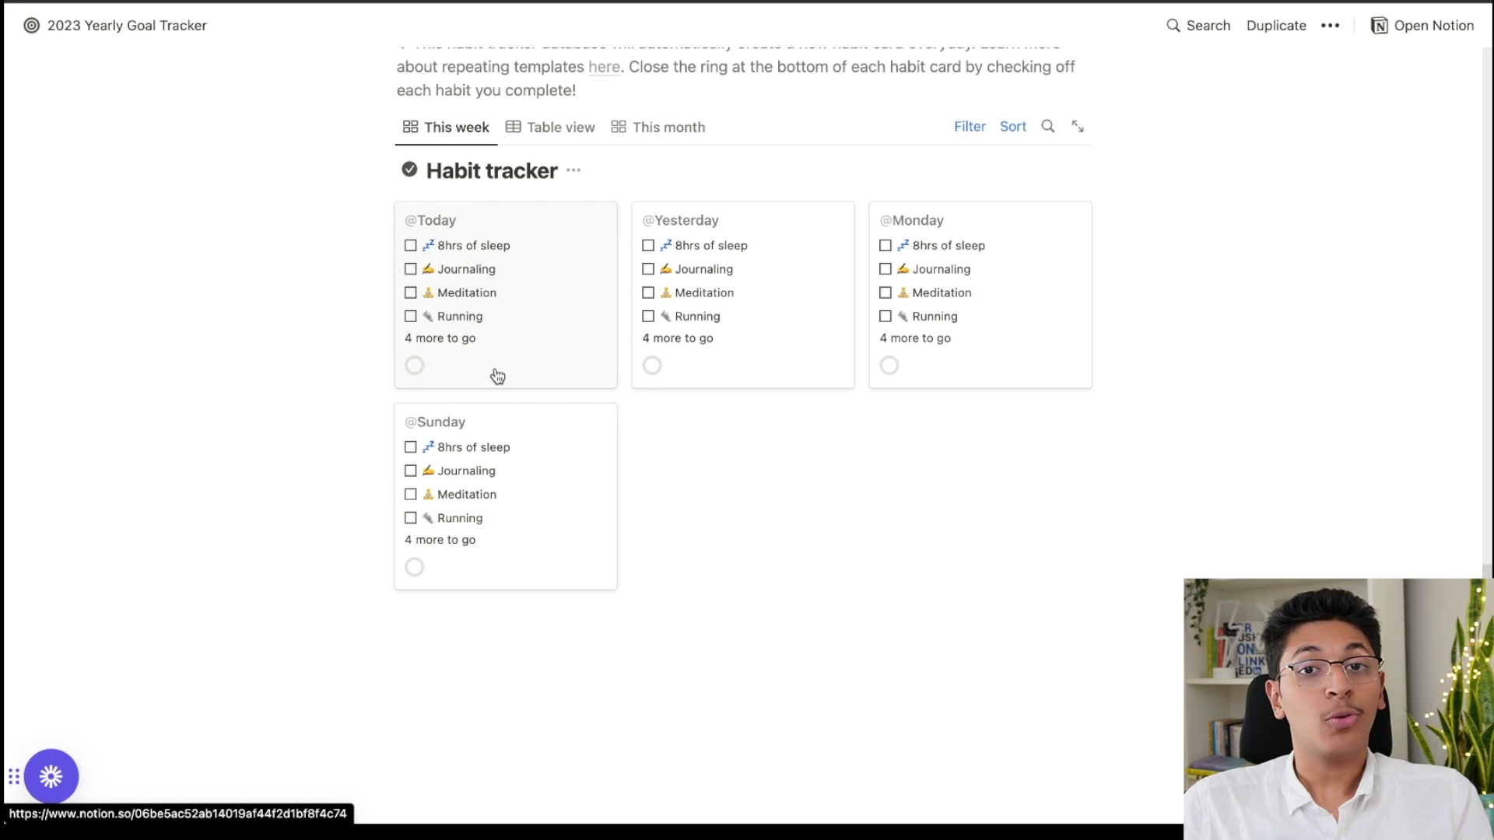
left_click(525, 312)
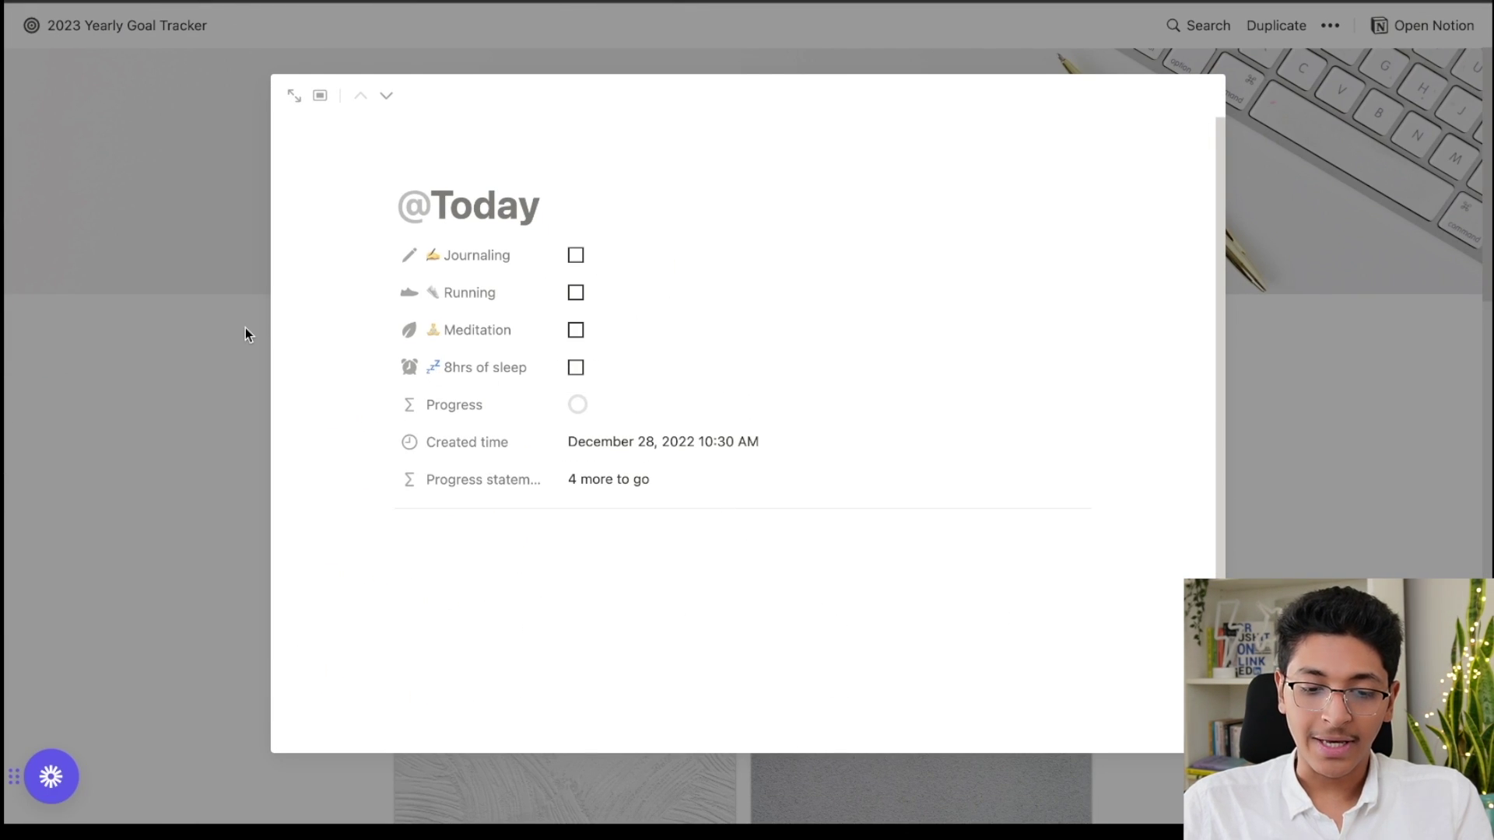
left_click(245, 328)
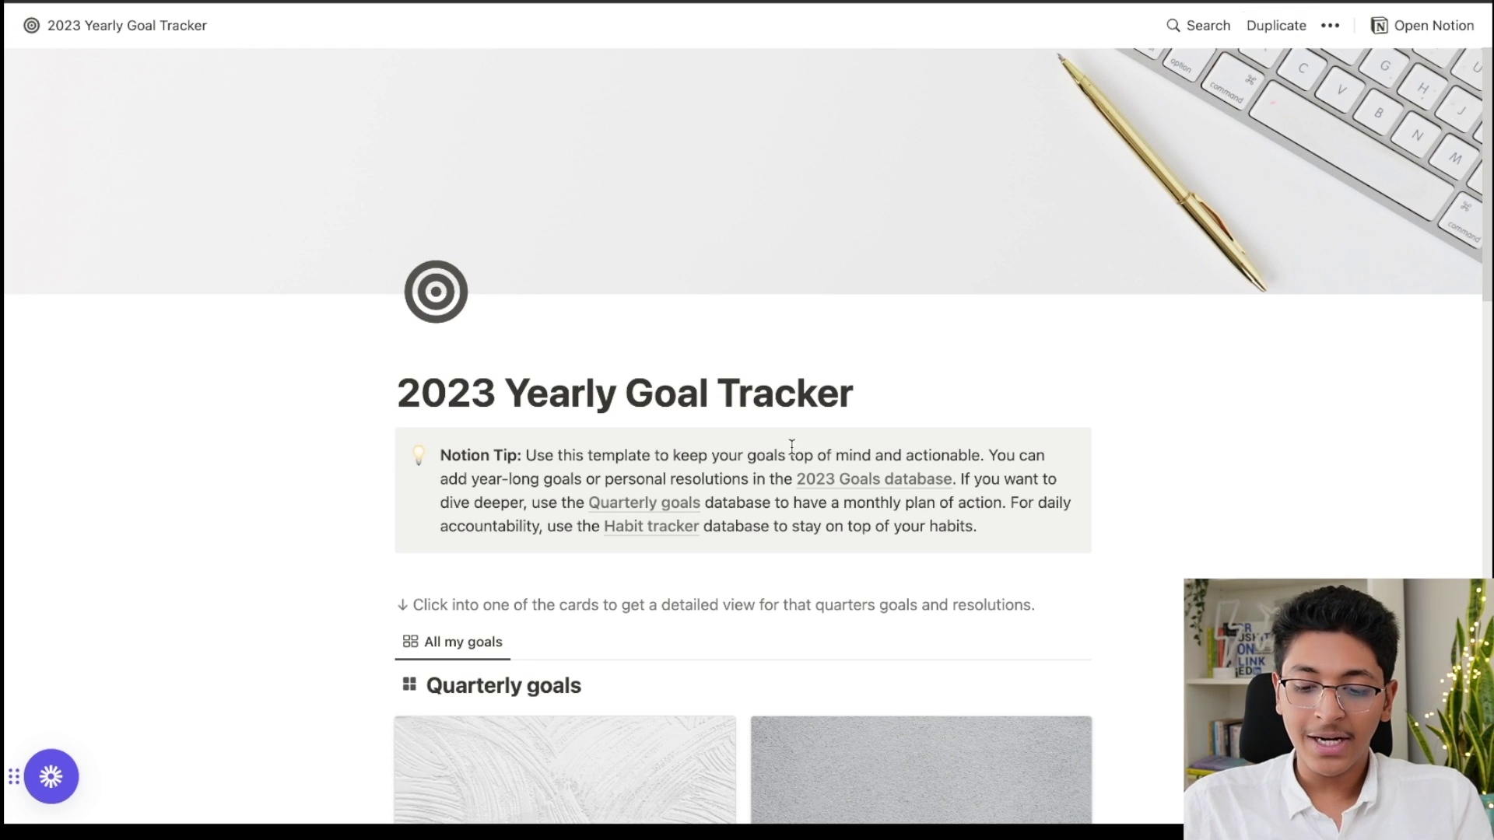
Open the Q1 card under Quarterly goals, examine its January goals and monthly reflection lists, and close the card
scroll(745, 619, "down", 10)
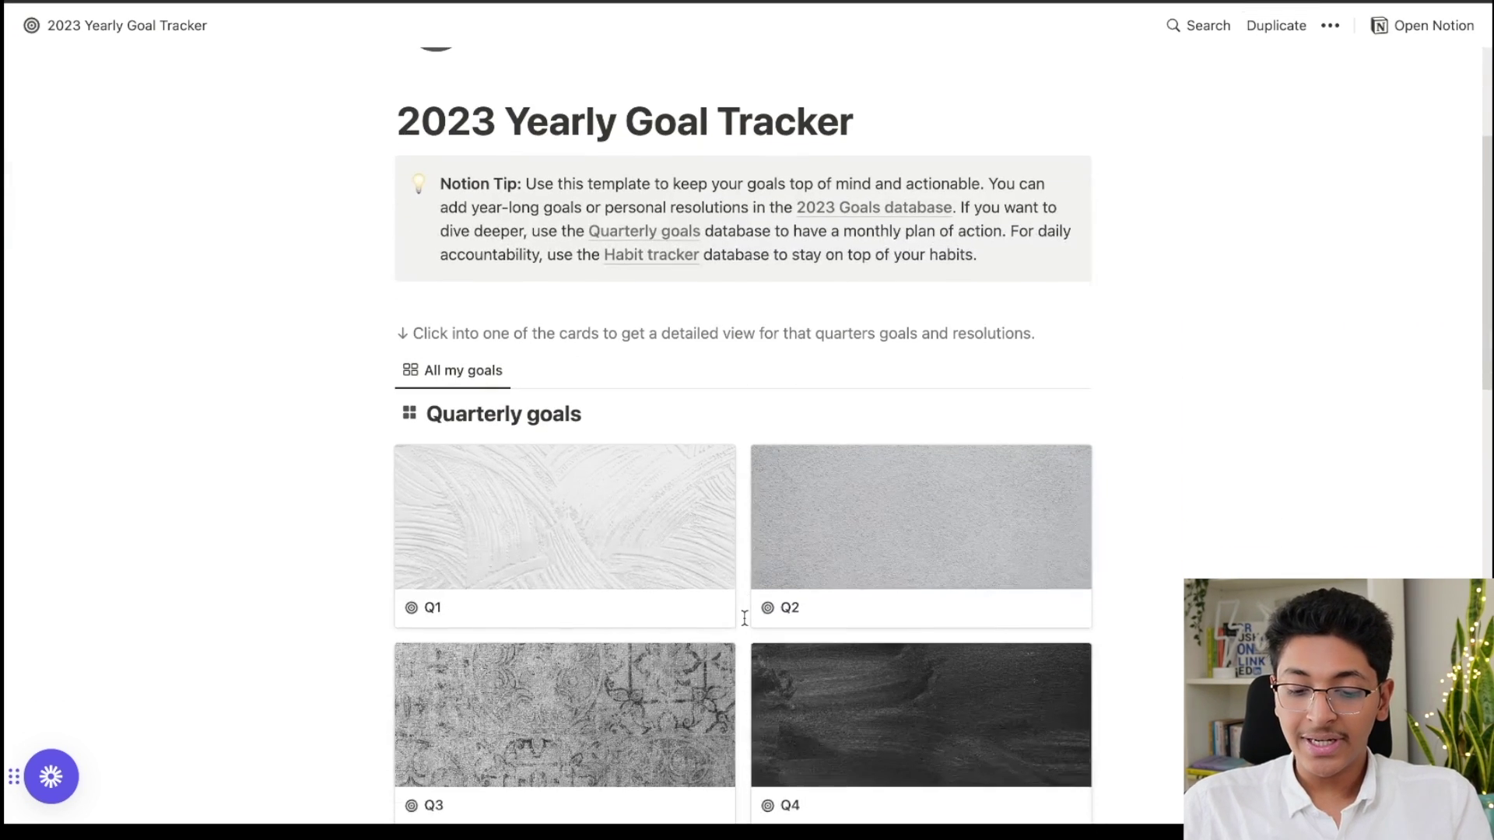
scroll(743, 619, "up", 3)
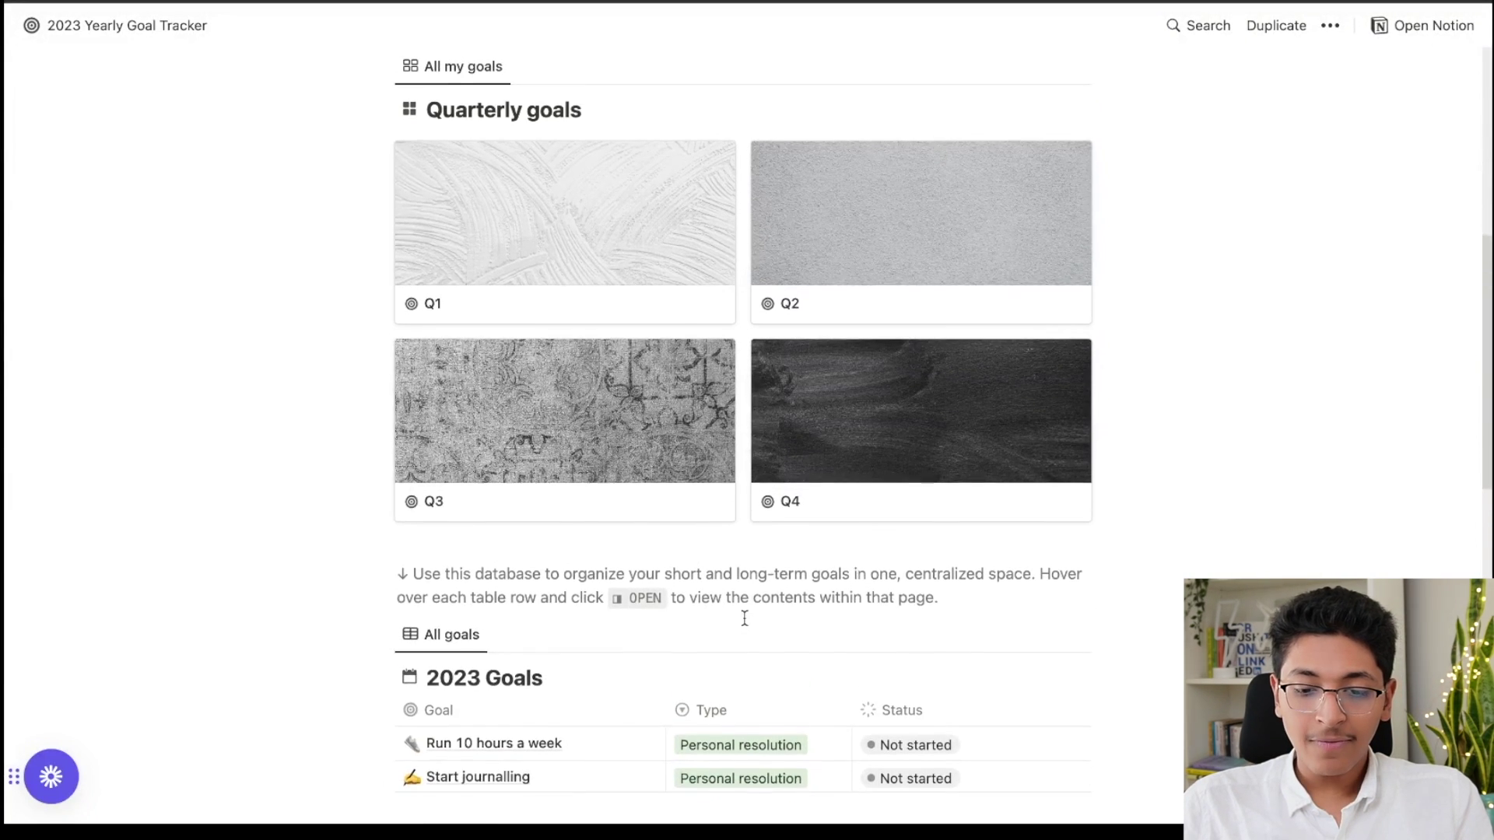
left_click(586, 310)
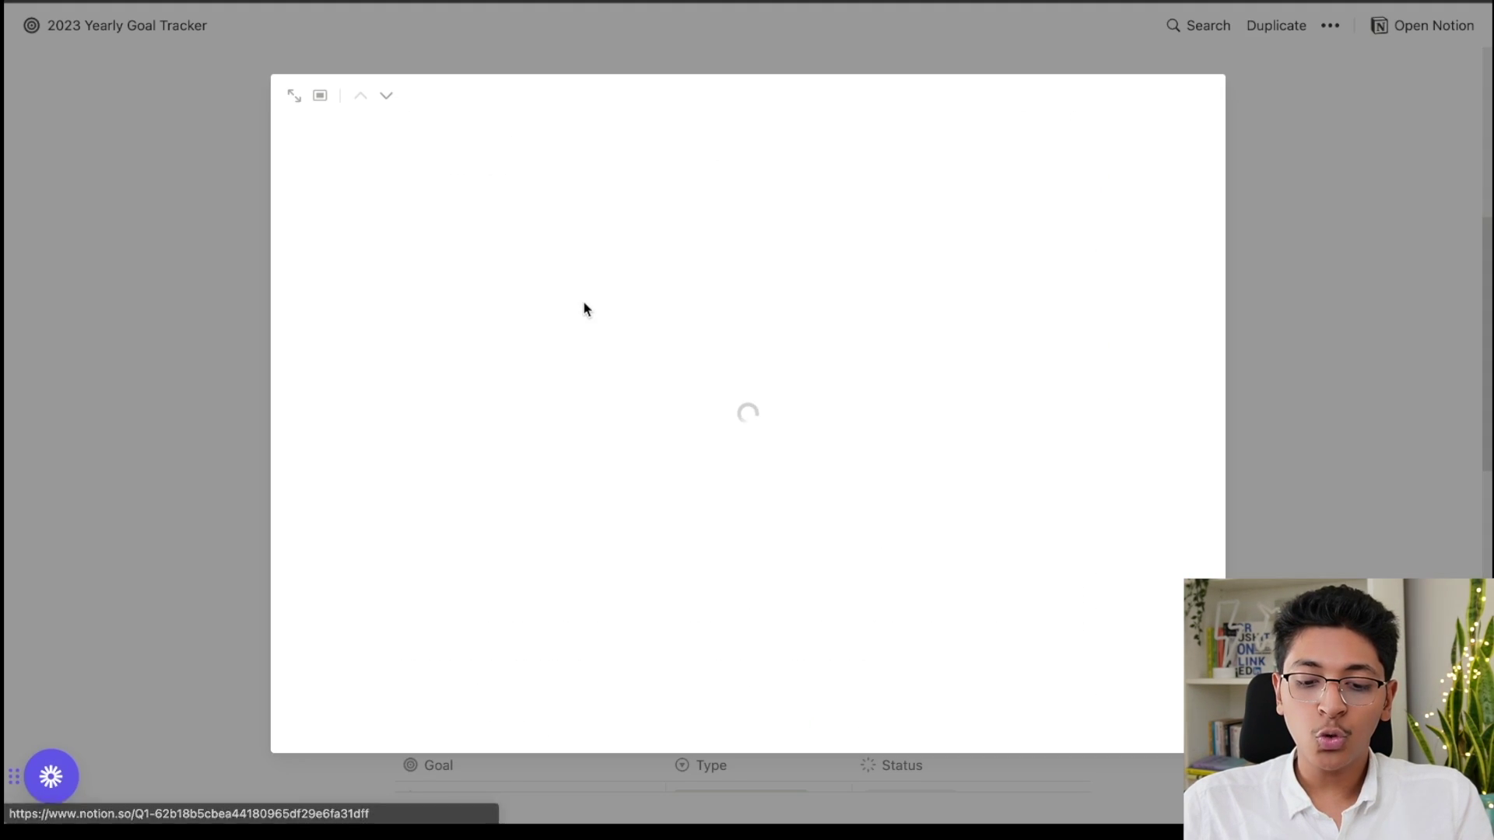
scroll(1051, 500, "down", 4)
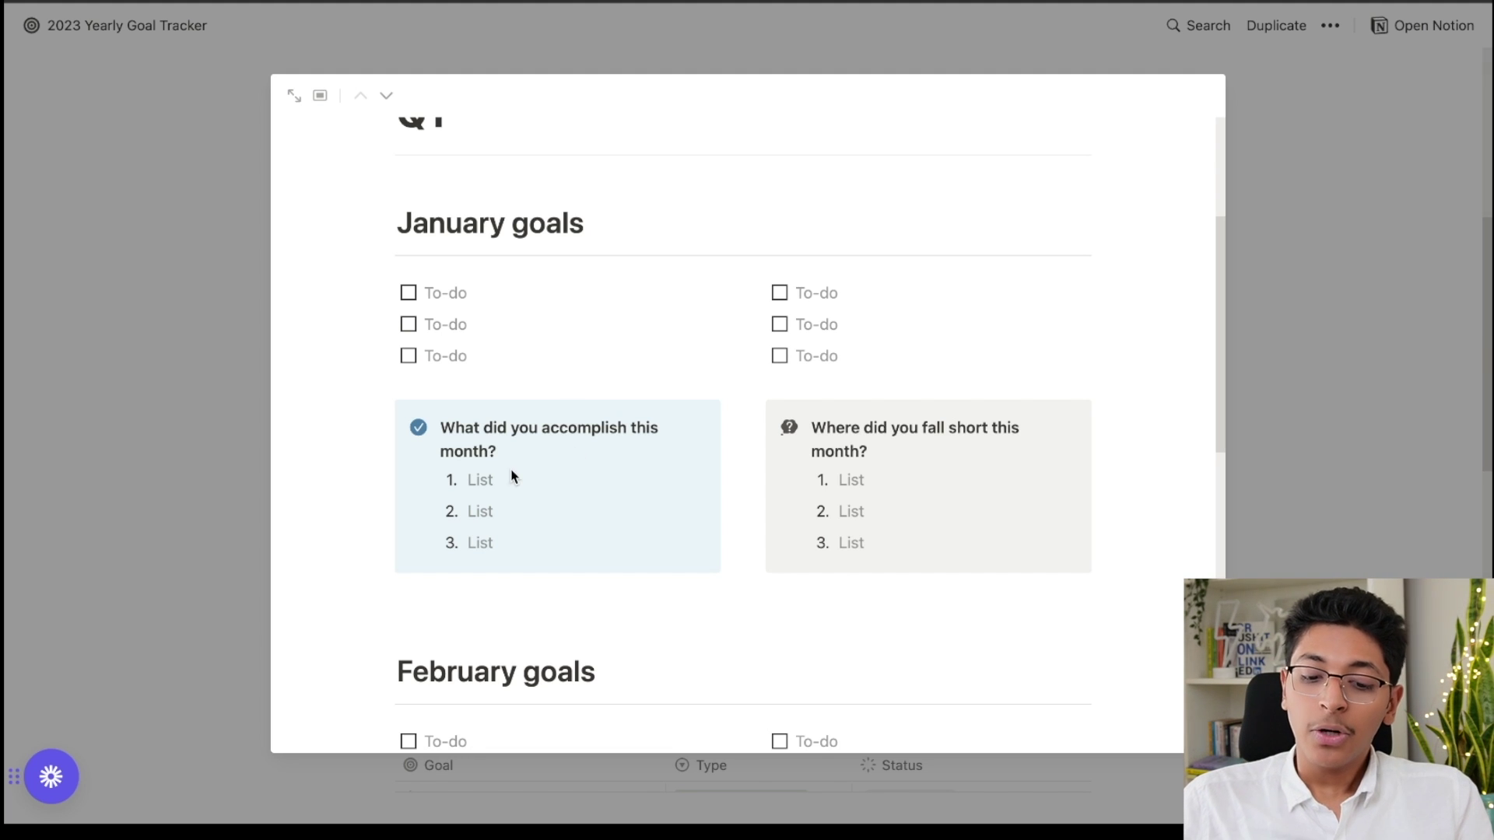
scroll(510, 474, "down", 1)
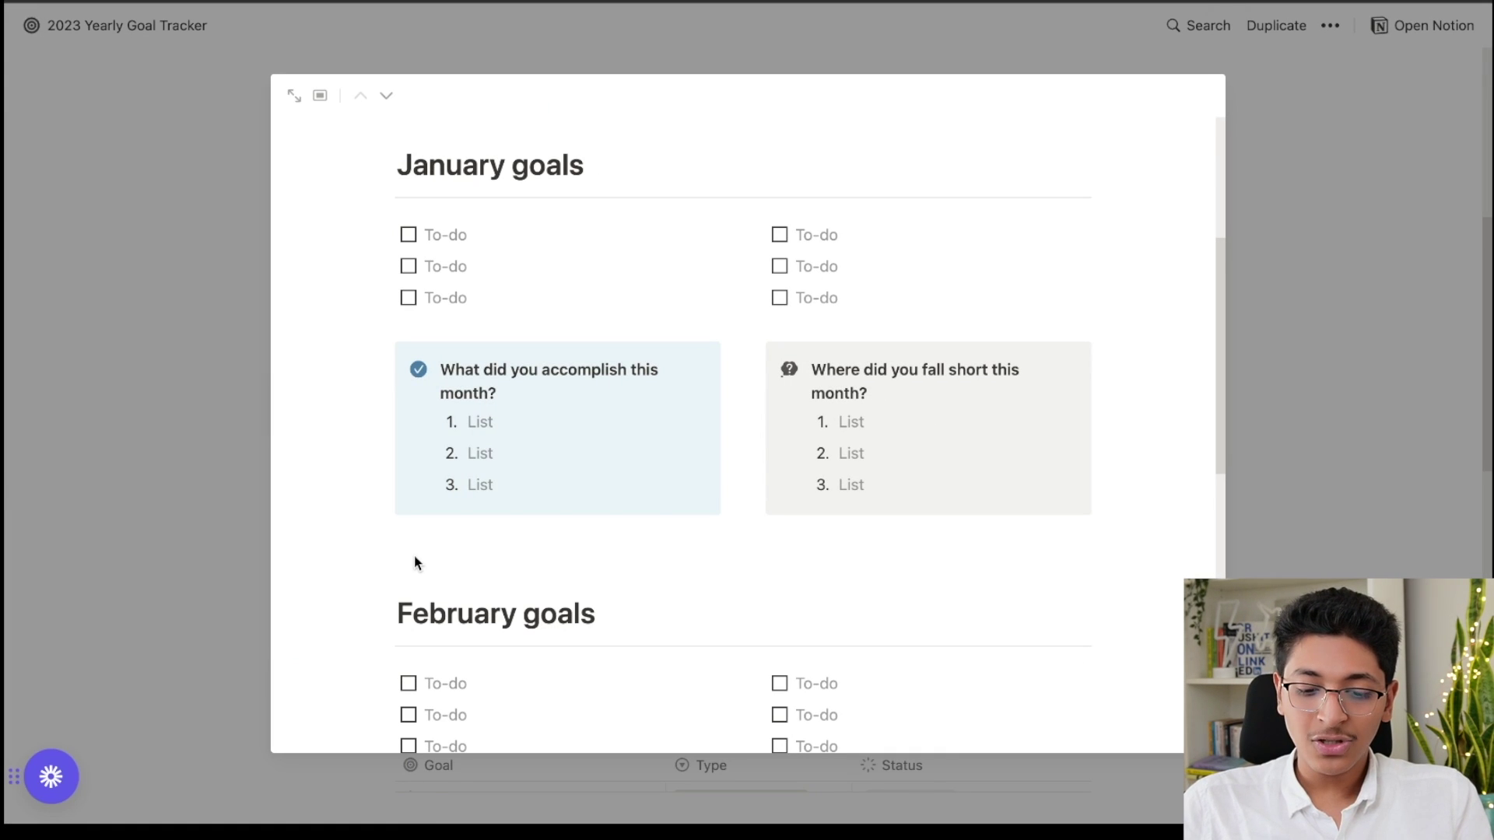
left_click(234, 319)
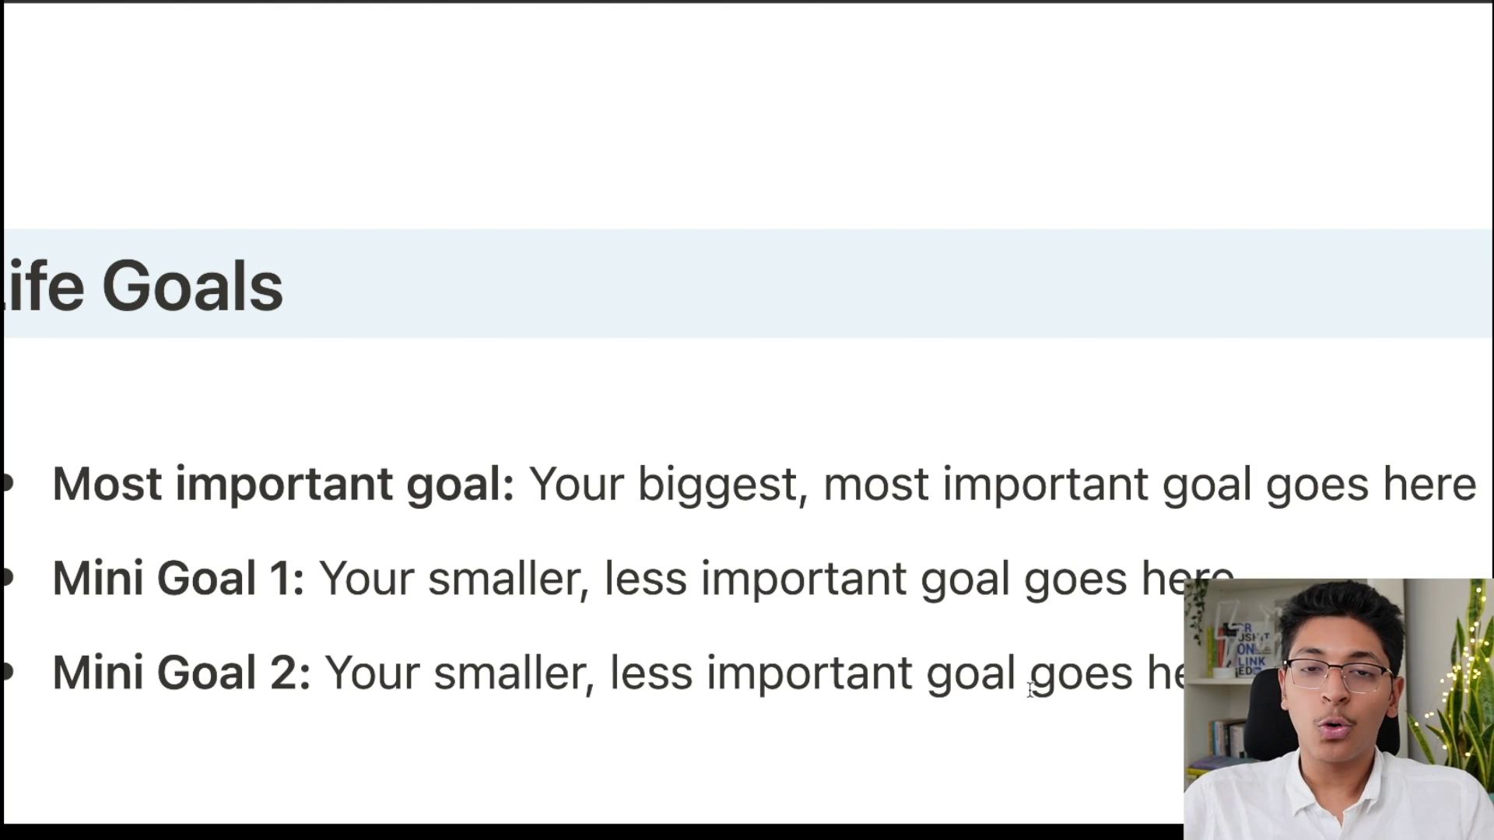
Examine the This Week goals and the Every Day section's Daily Tracker on the Life Dashboard
scroll(1029, 690, "down", 6)
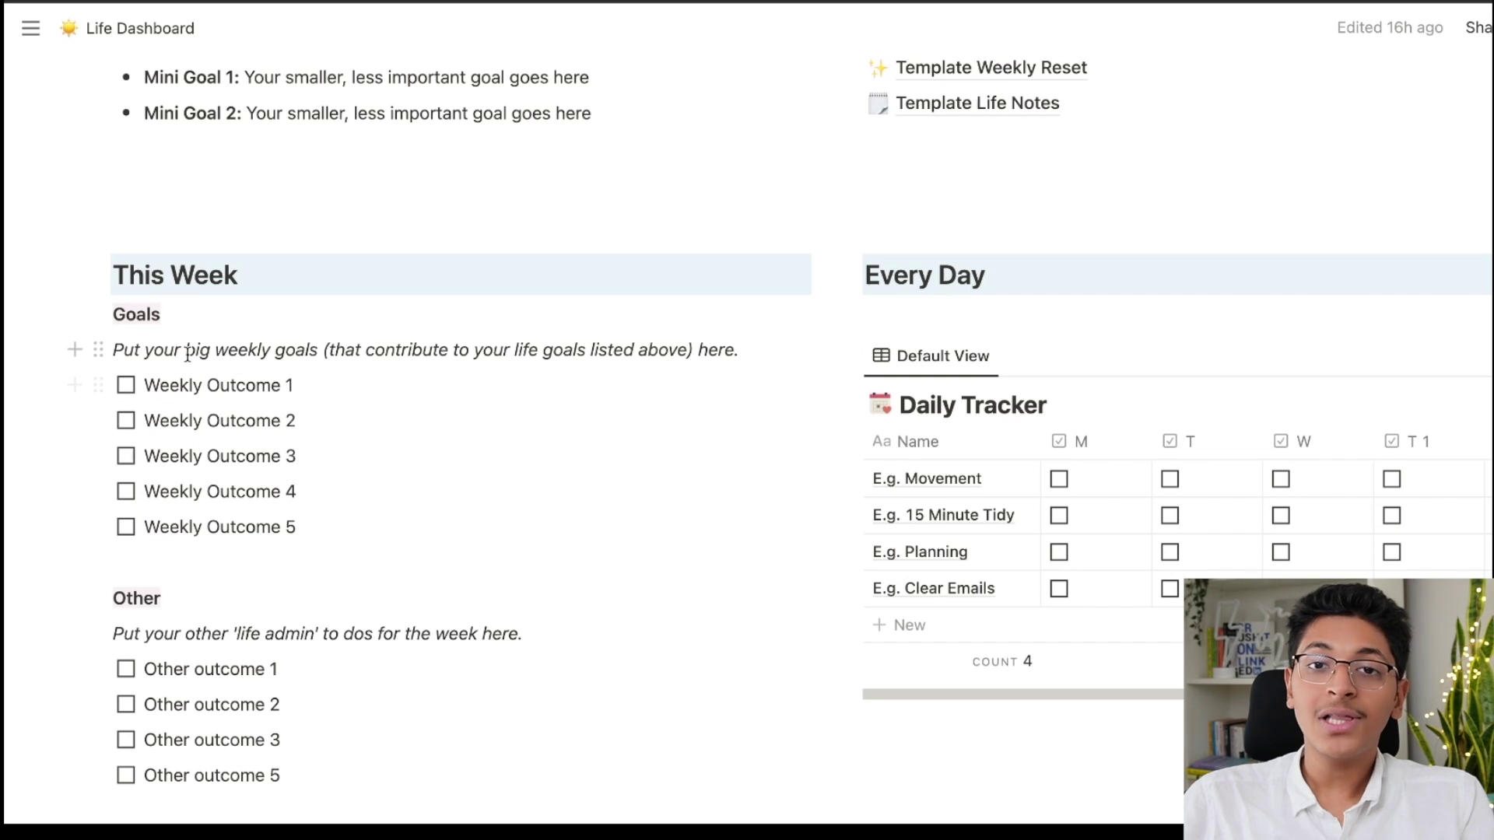
scroll(162, 354, "down", 1)
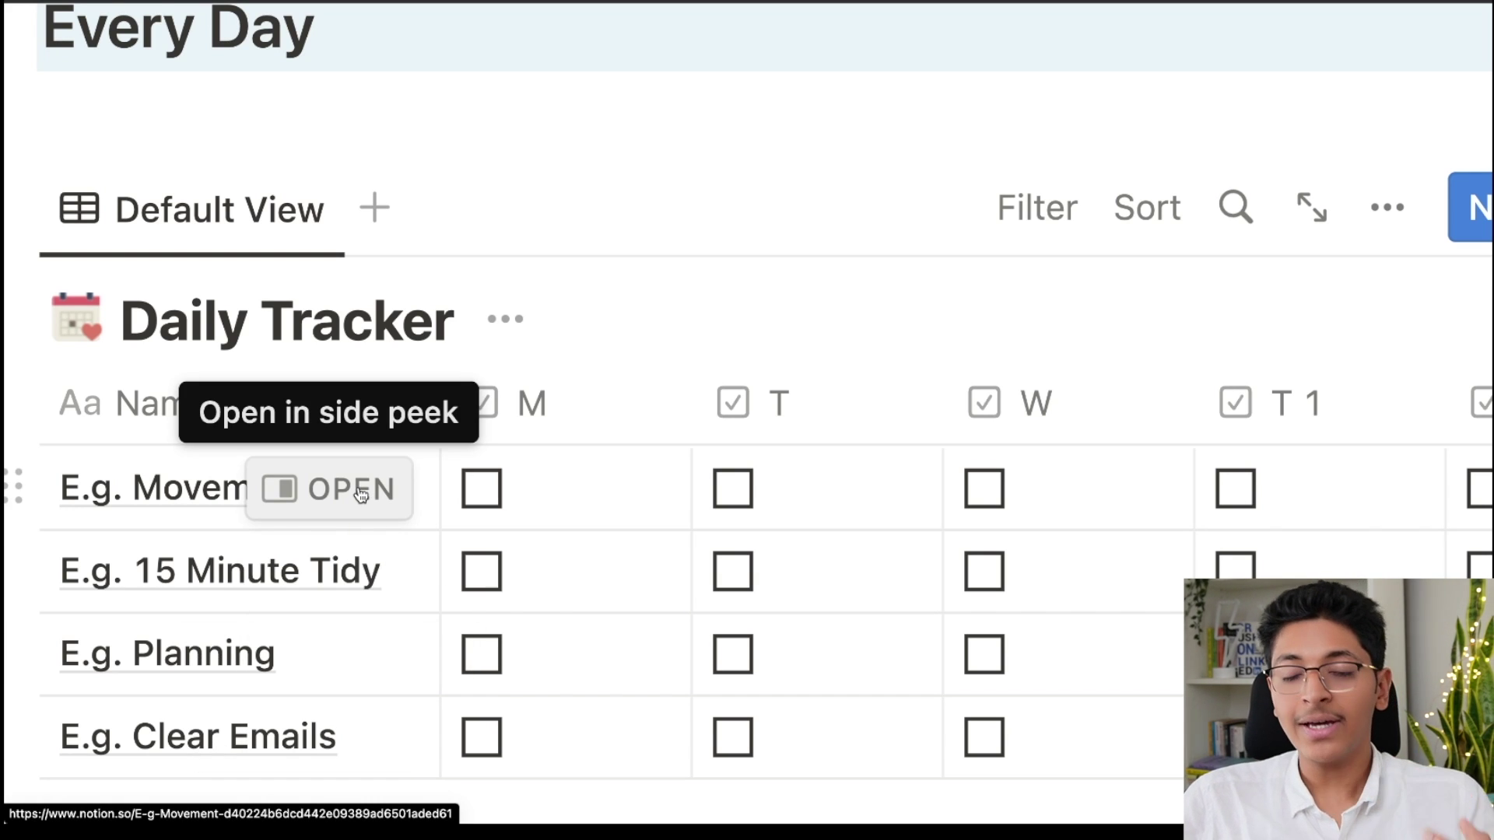
Tick E.g. Movement for M, T, W and T 1 and E.g. 15 Minute Tidy for M in the Daily Tracker
left_click(480, 492)
left_click(738, 492)
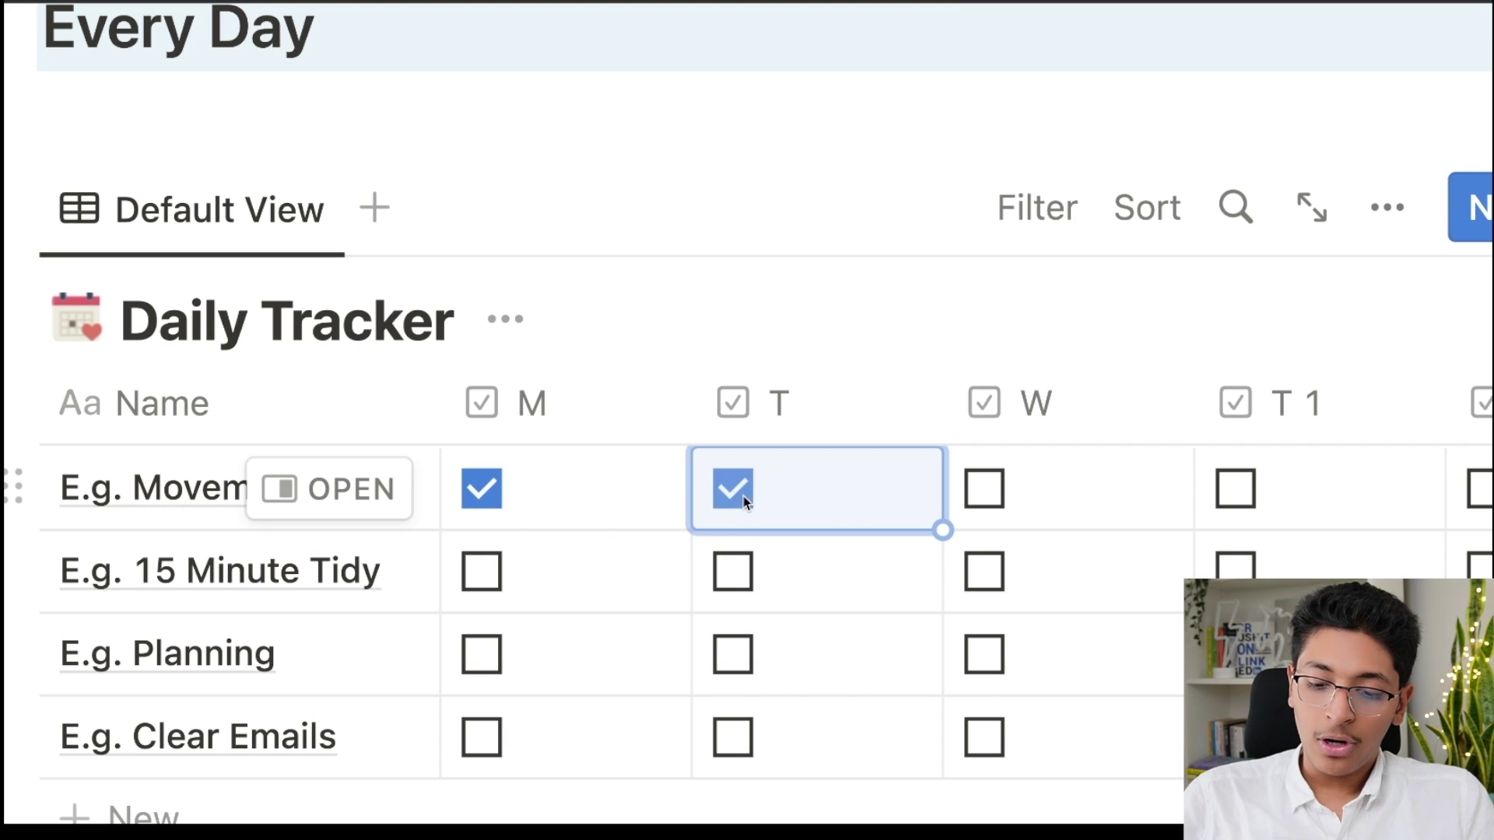
left_click(986, 491)
left_click(1234, 488)
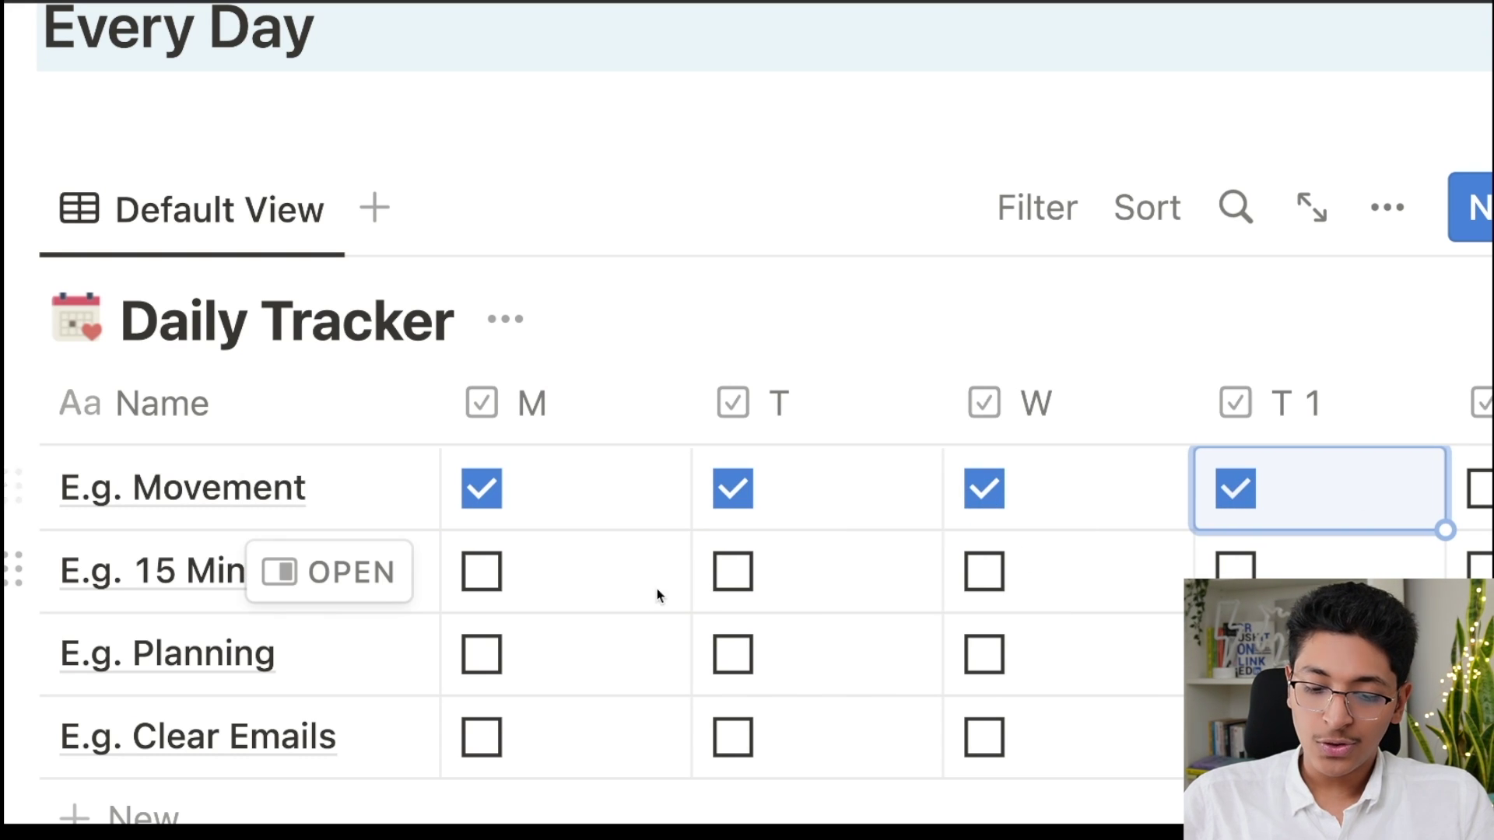
left_click(484, 572)
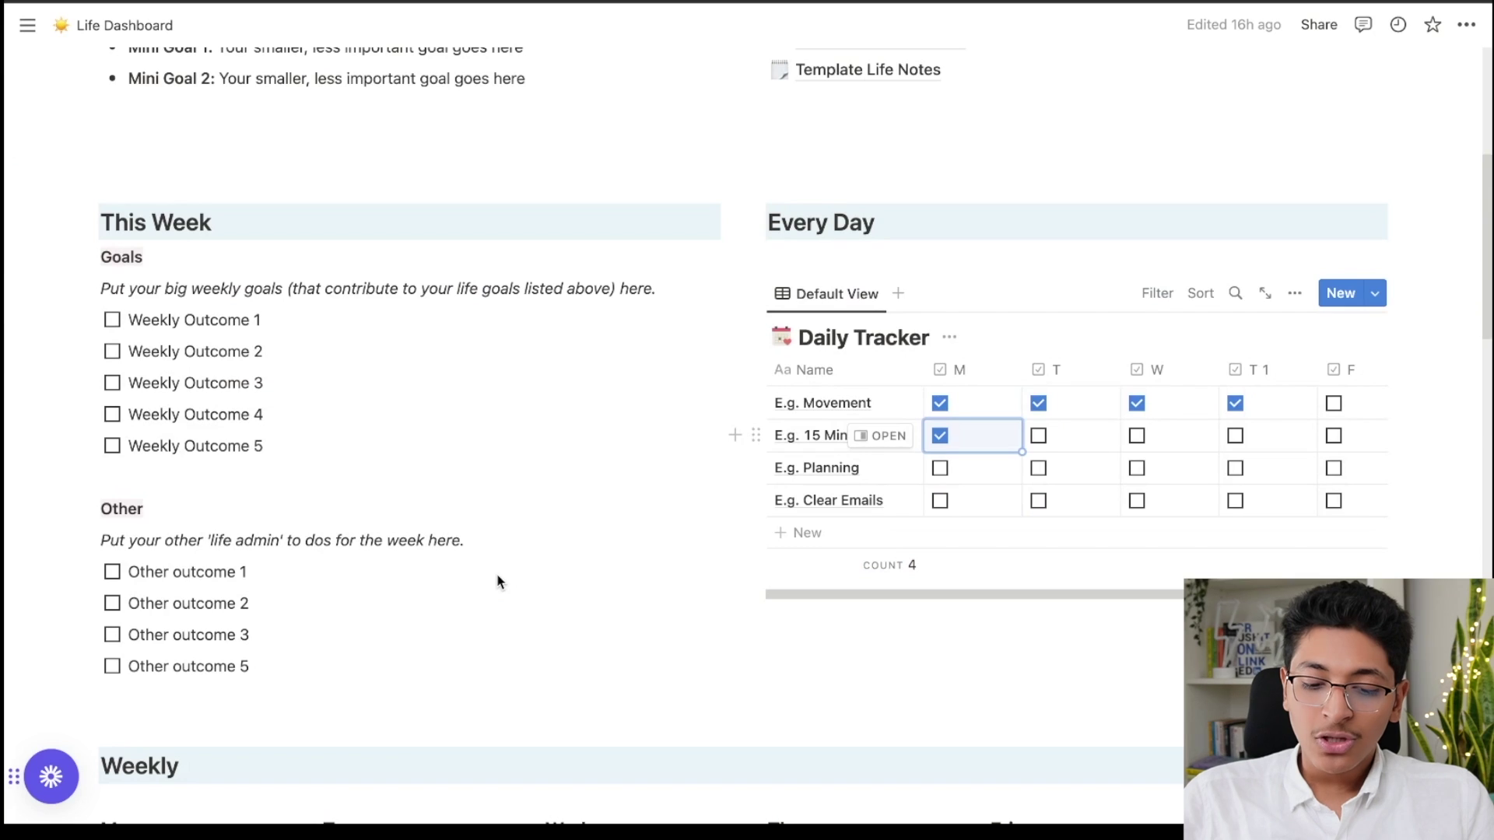
Examine the Weekly task lists by day and the Monthly, Quarterly, Six Monthly and Yearly lists on the Life Dashboard
scroll(721, 438, "down", 6)
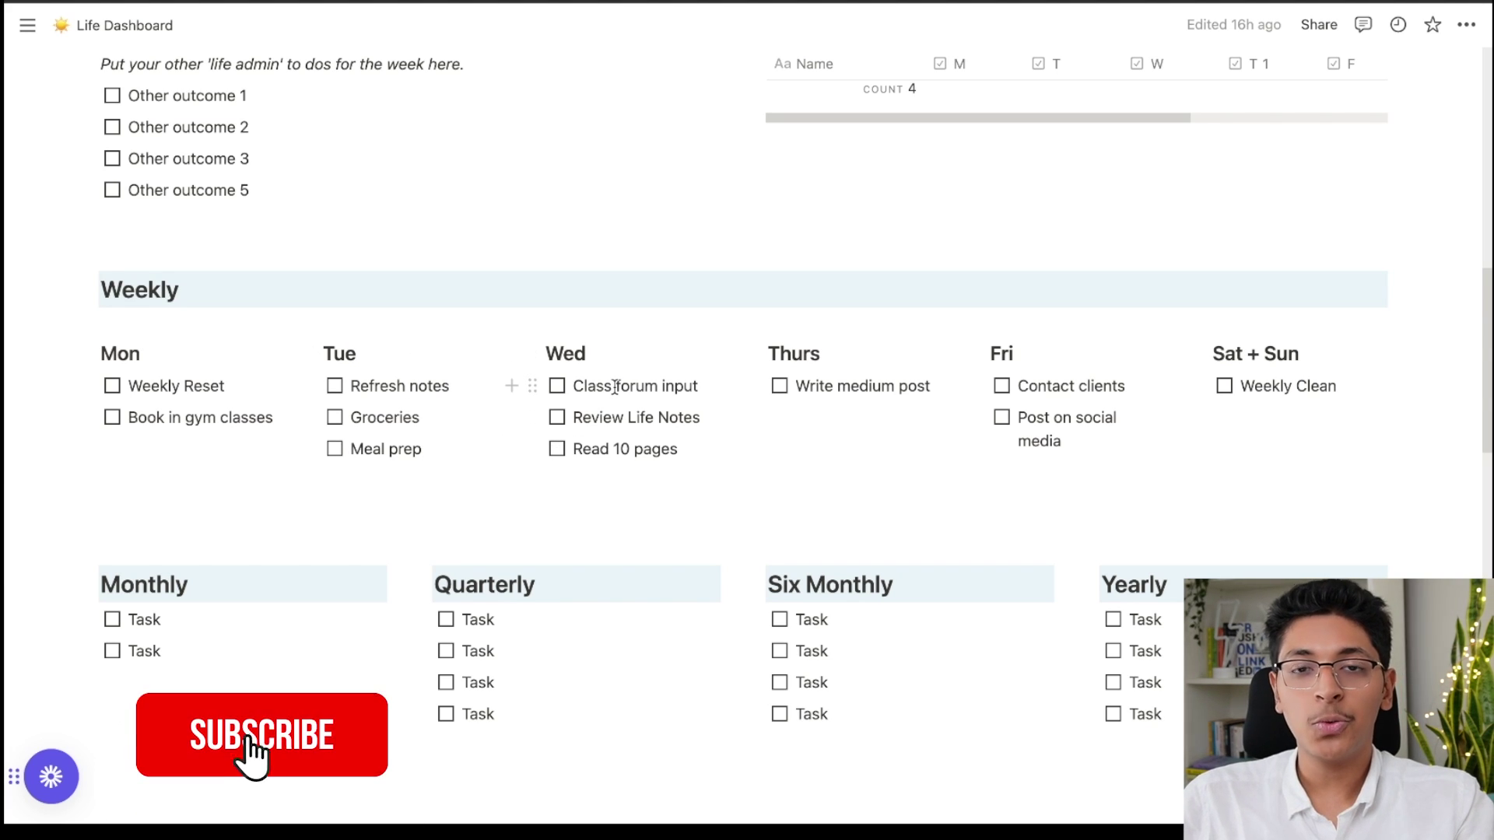
scroll(648, 403, "down", 3)
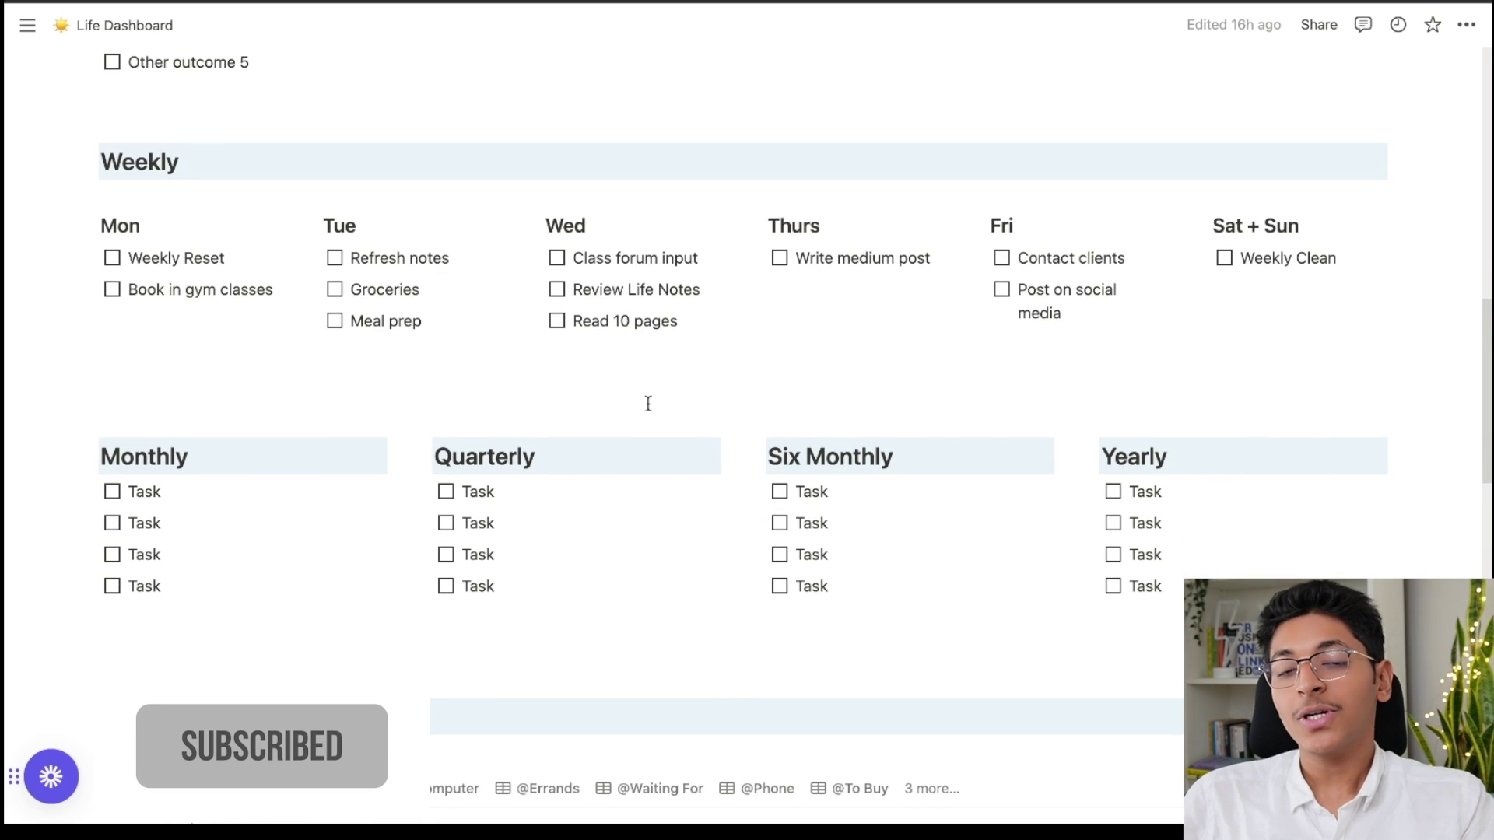
scroll(647, 403, "down", 2)
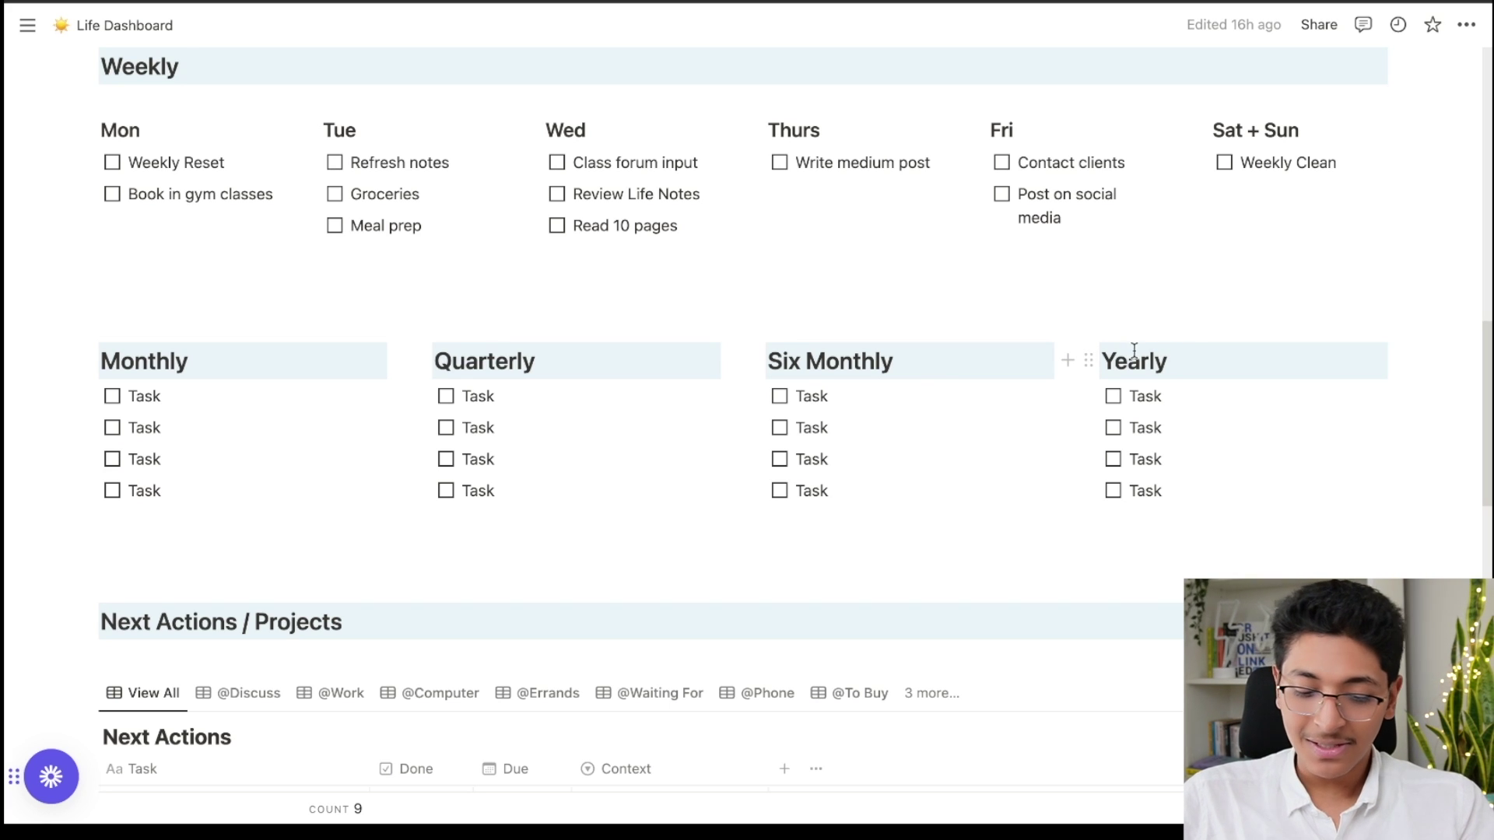
Examine the Next Actions tasks with their contexts and the Projects table with its statuses
scroll(867, 387, "down", 4)
scroll(868, 387, "down", 5)
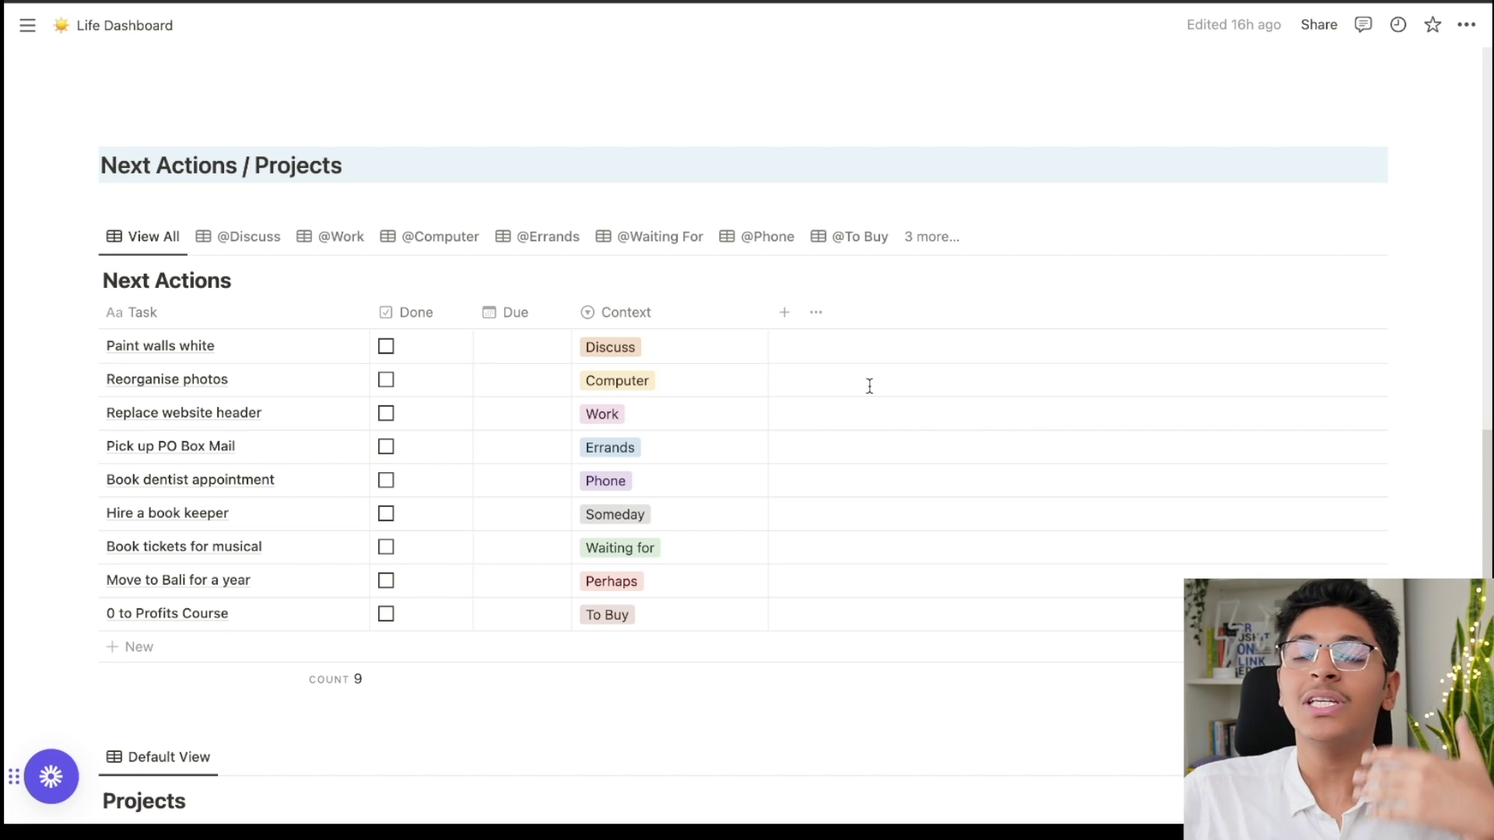
scroll(869, 386, "down", 2)
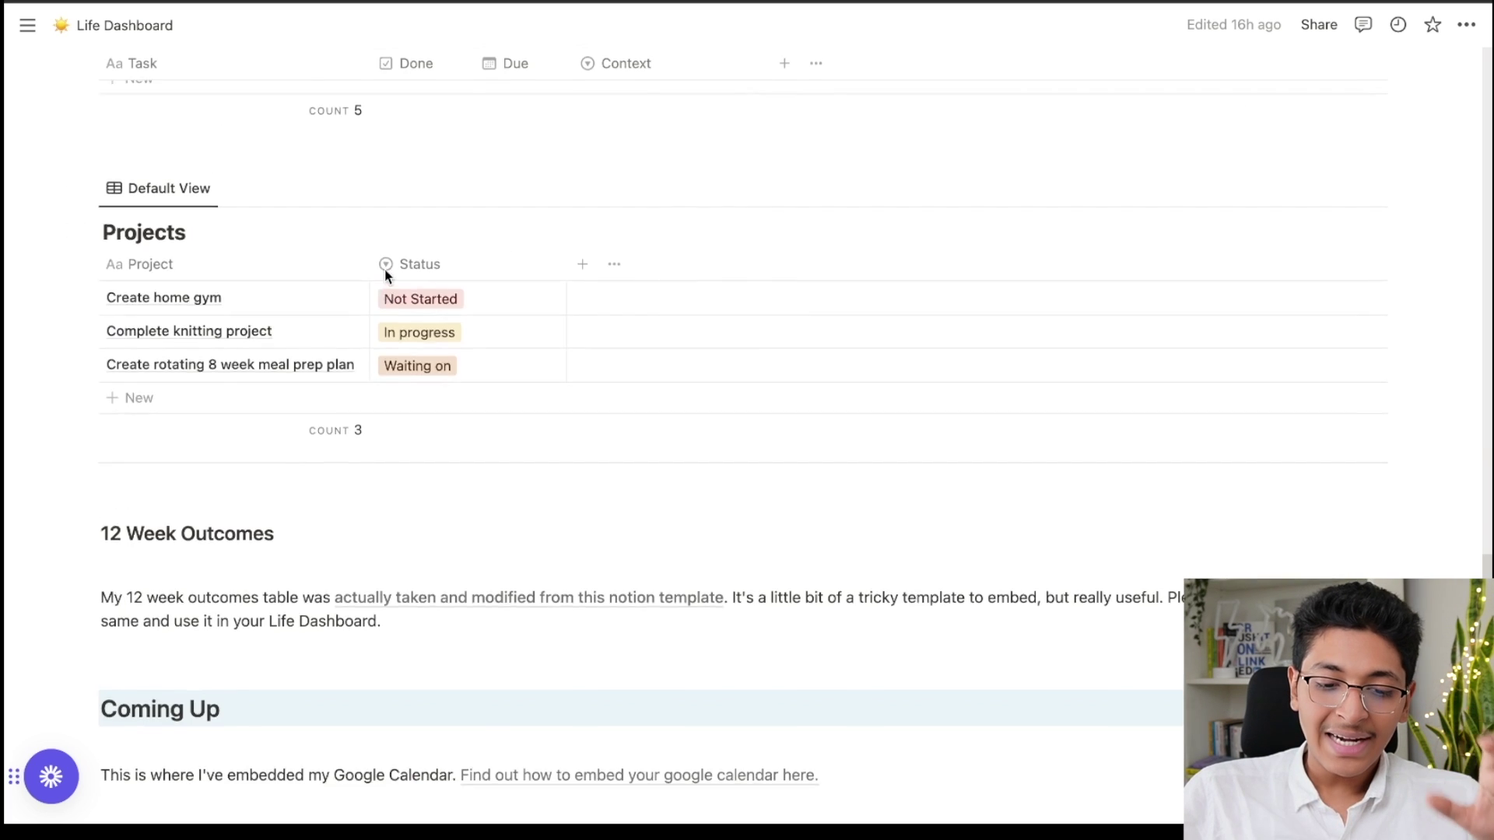
scroll(384, 269, "up", 5)
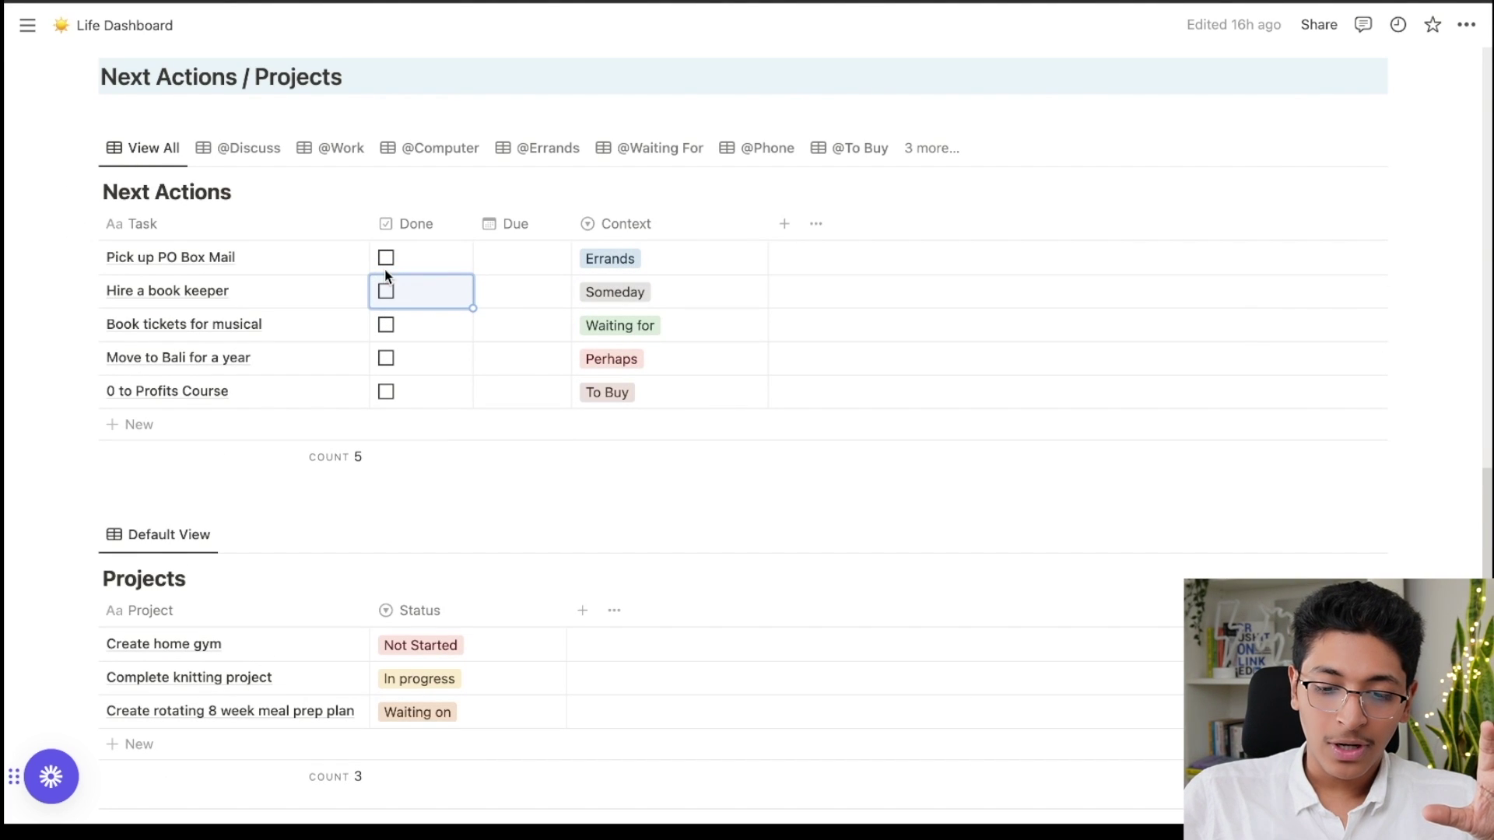
scroll(384, 274, "down", 5)
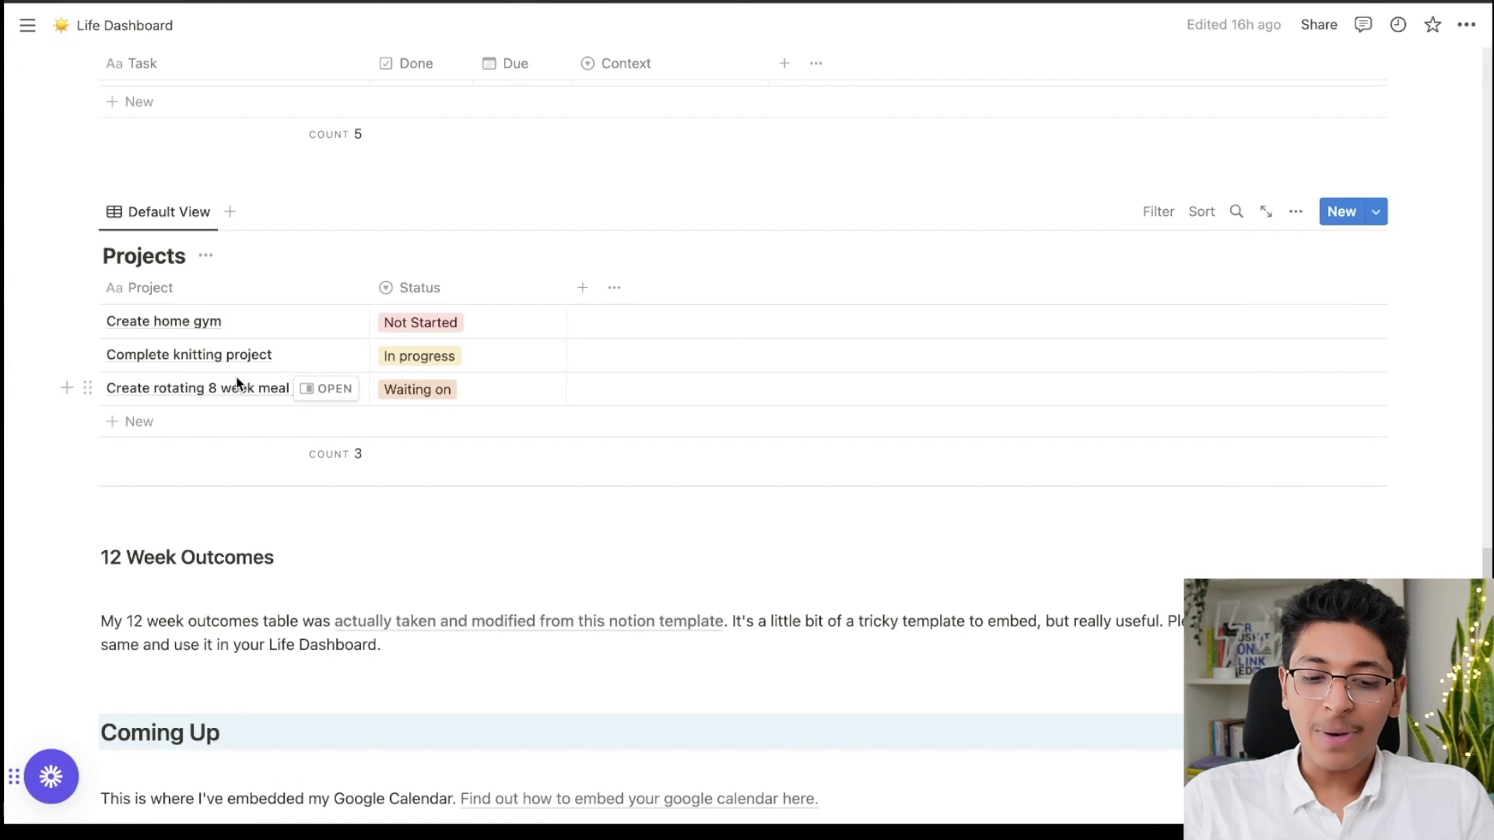
scroll(726, 340, "up", 15)
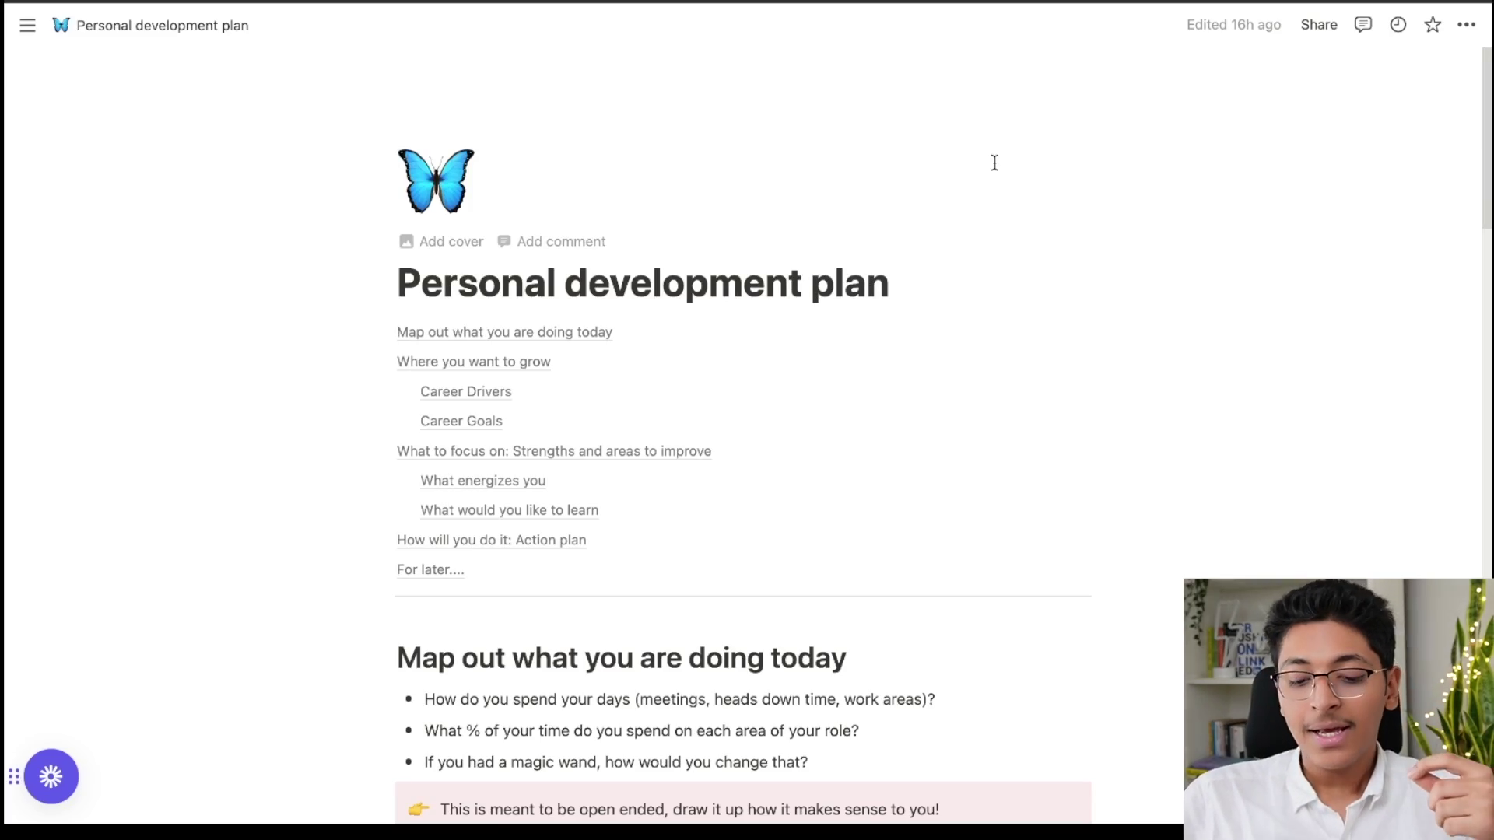
Examine the outline and the "Map out what you are doing today" questions of the Personal development plan
scroll(800, 420, "down", 2)
scroll(802, 422, "down", 2)
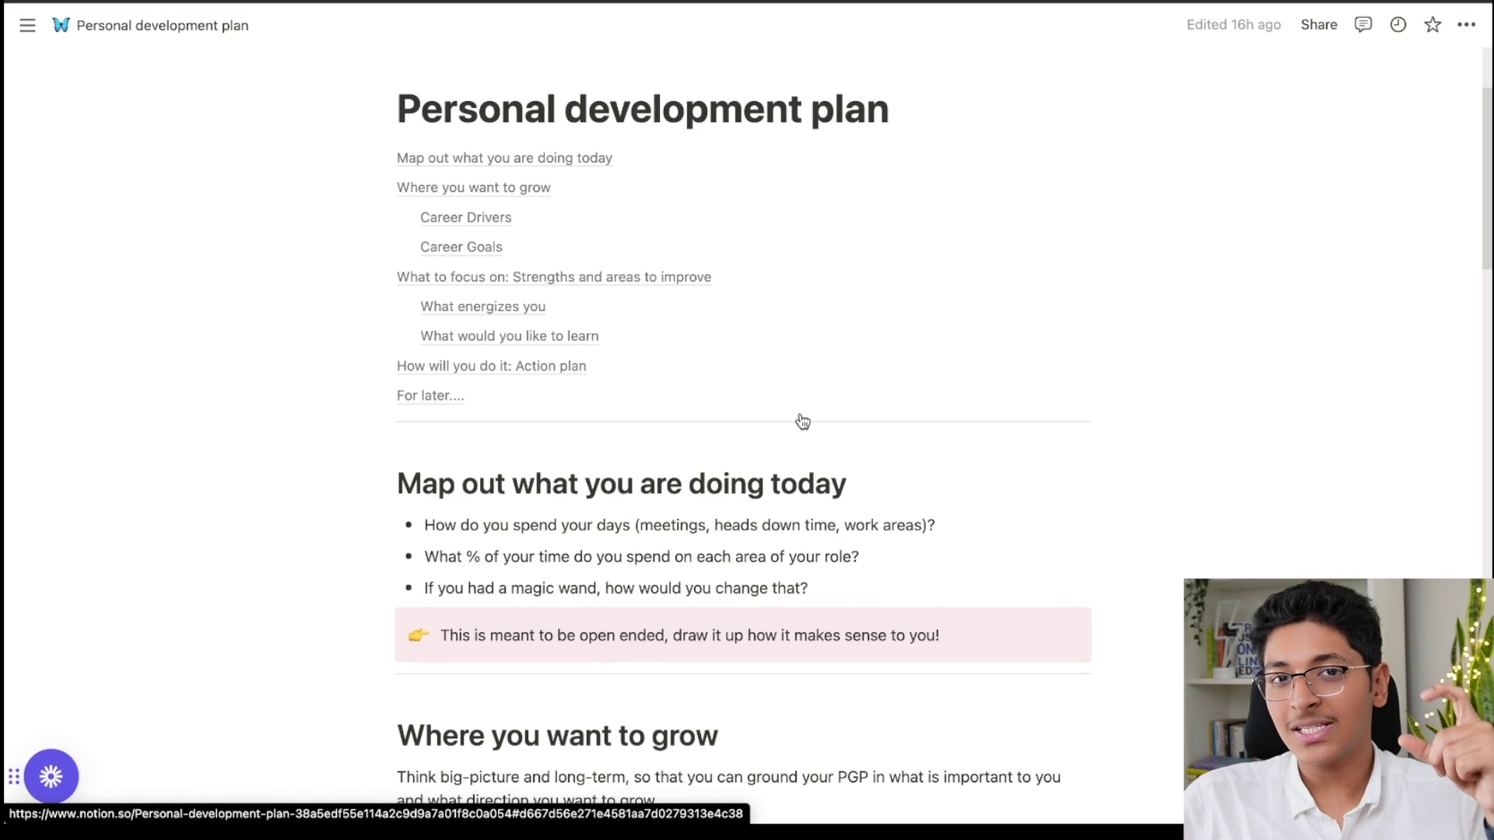
scroll(802, 420, "down", 8)
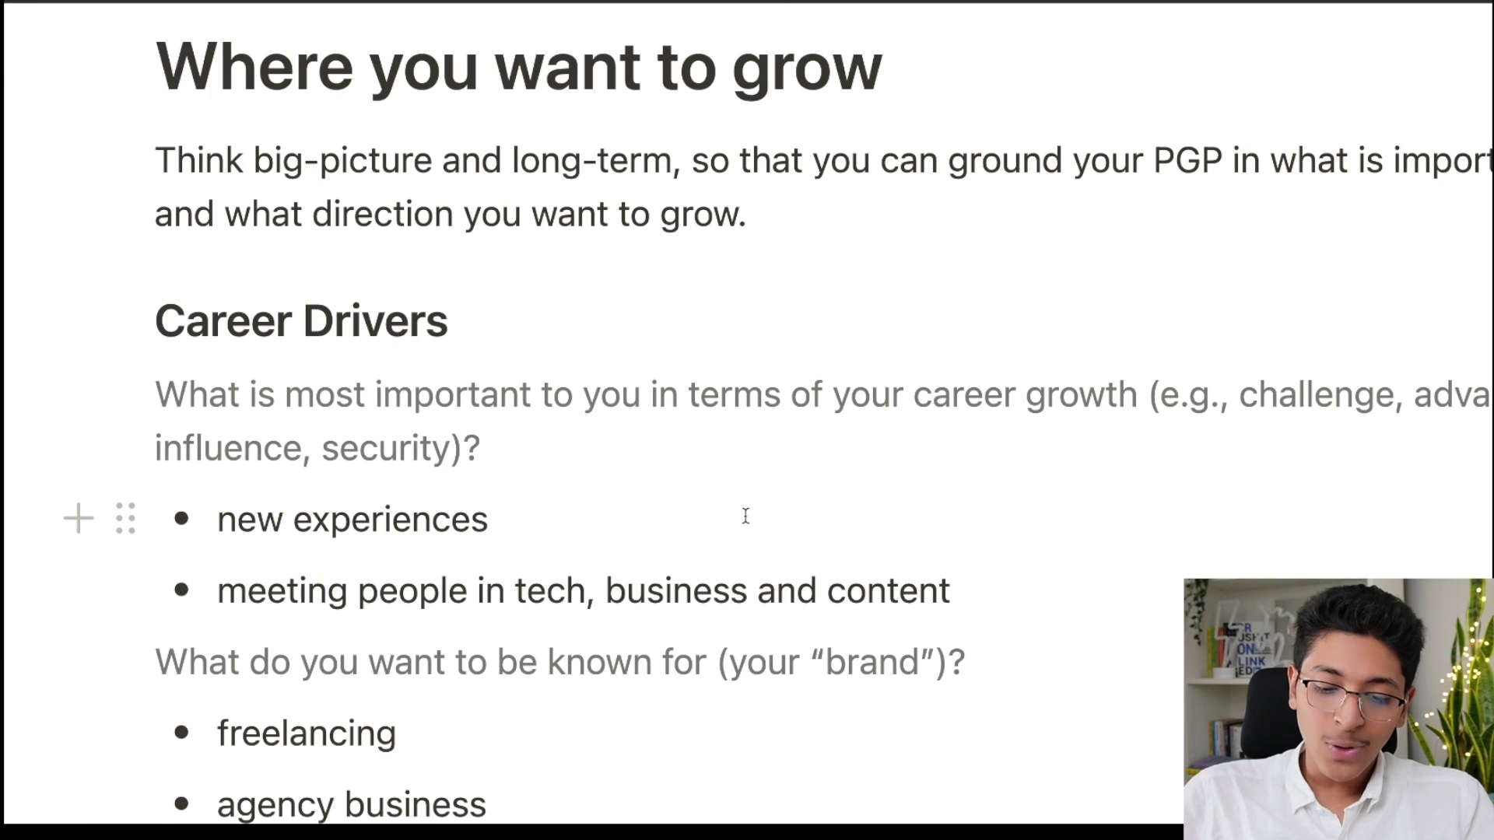
Highlight the "new experiences" answer under Career Drivers and clear the selection
key("alt+shift+Left")
key("alt+shift+Left")
left_click(603, 523)
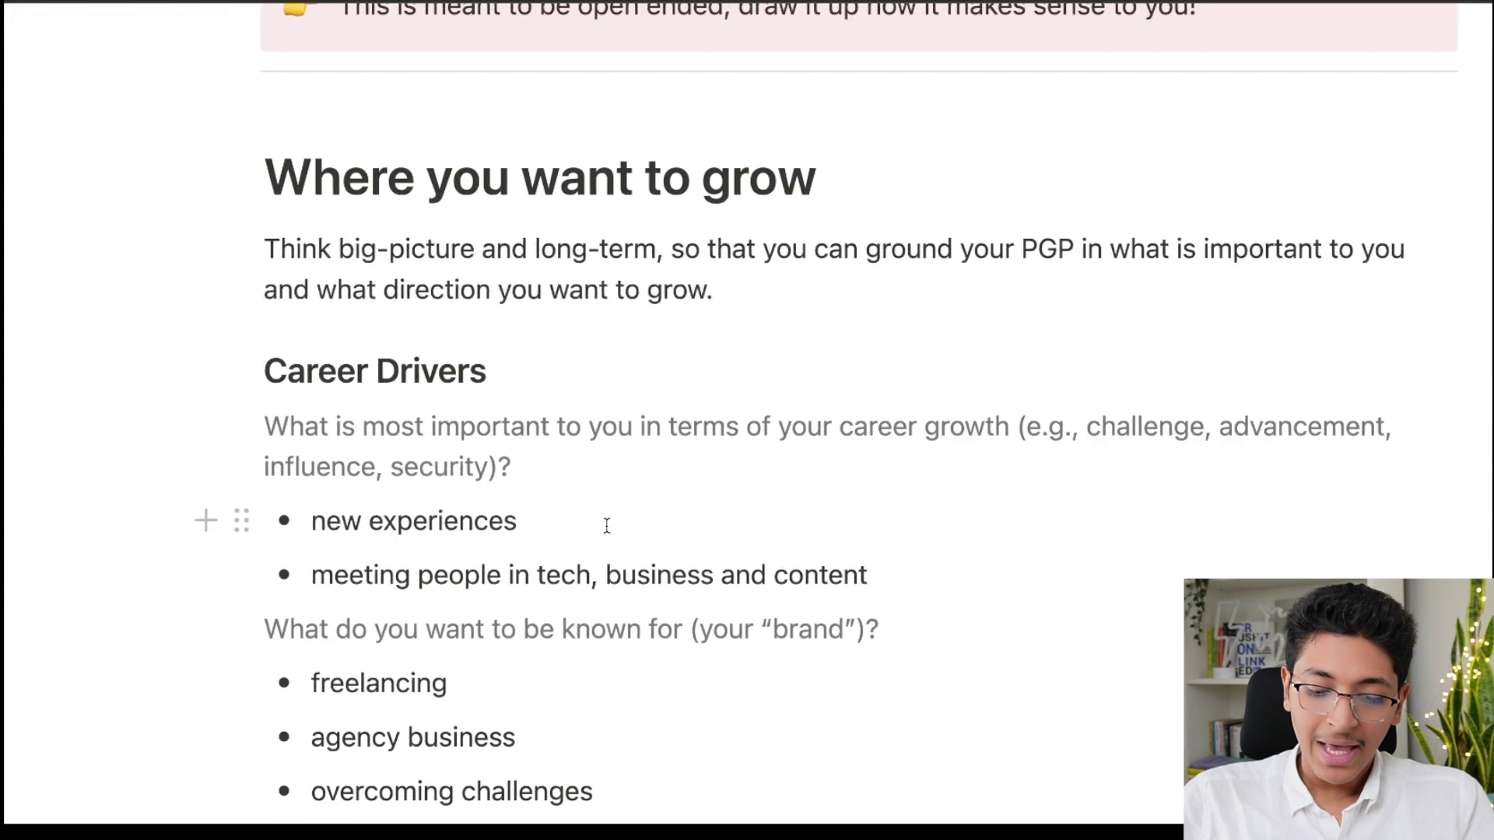
Highlight the freelancing, agency business and overcoming challenges answers under the "brand" question one after another, and clear the selection
scroll(607, 525, "down", 3)
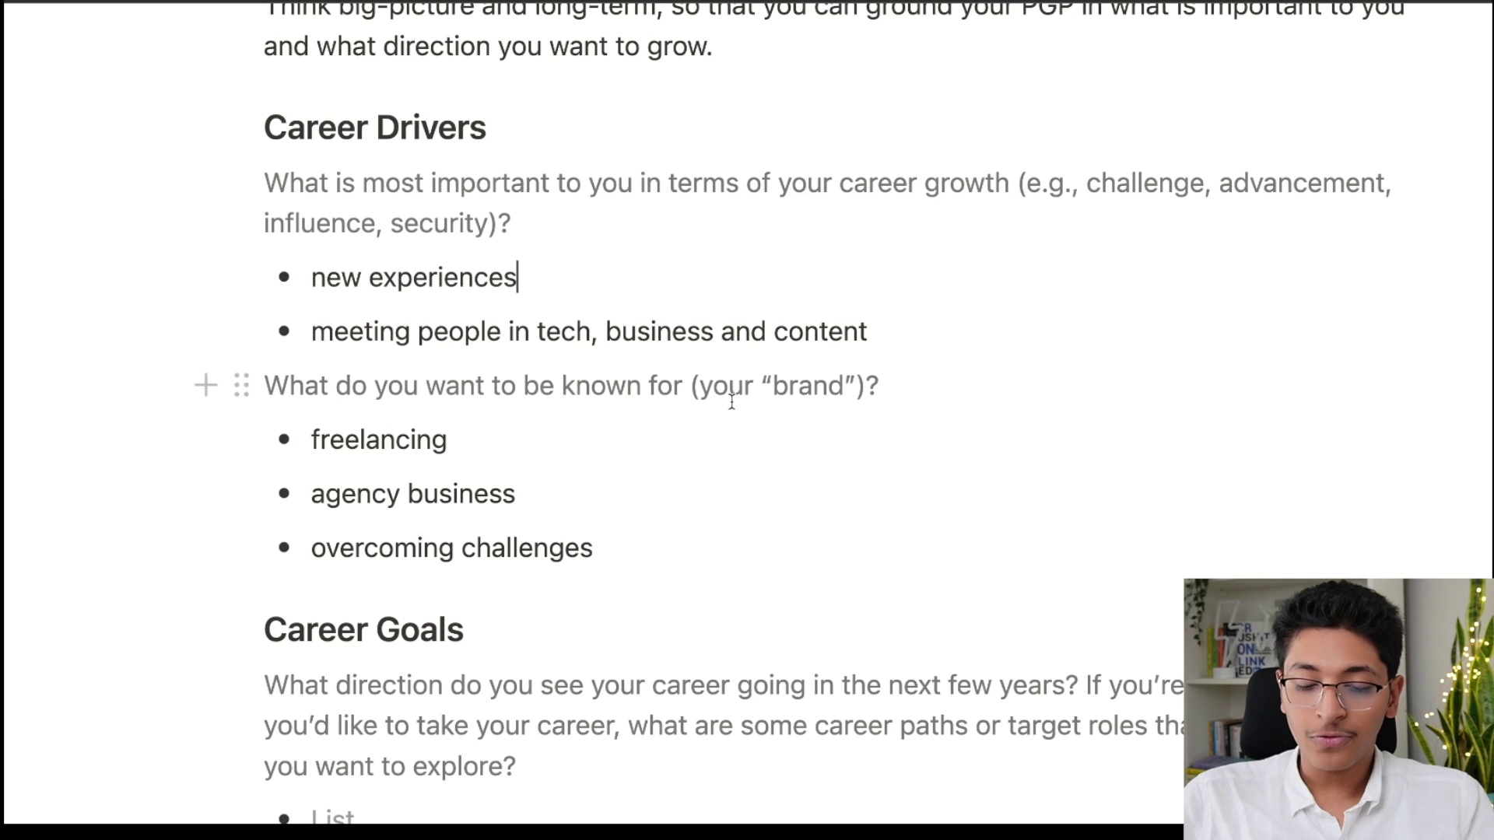
key("alt+shift+Left")
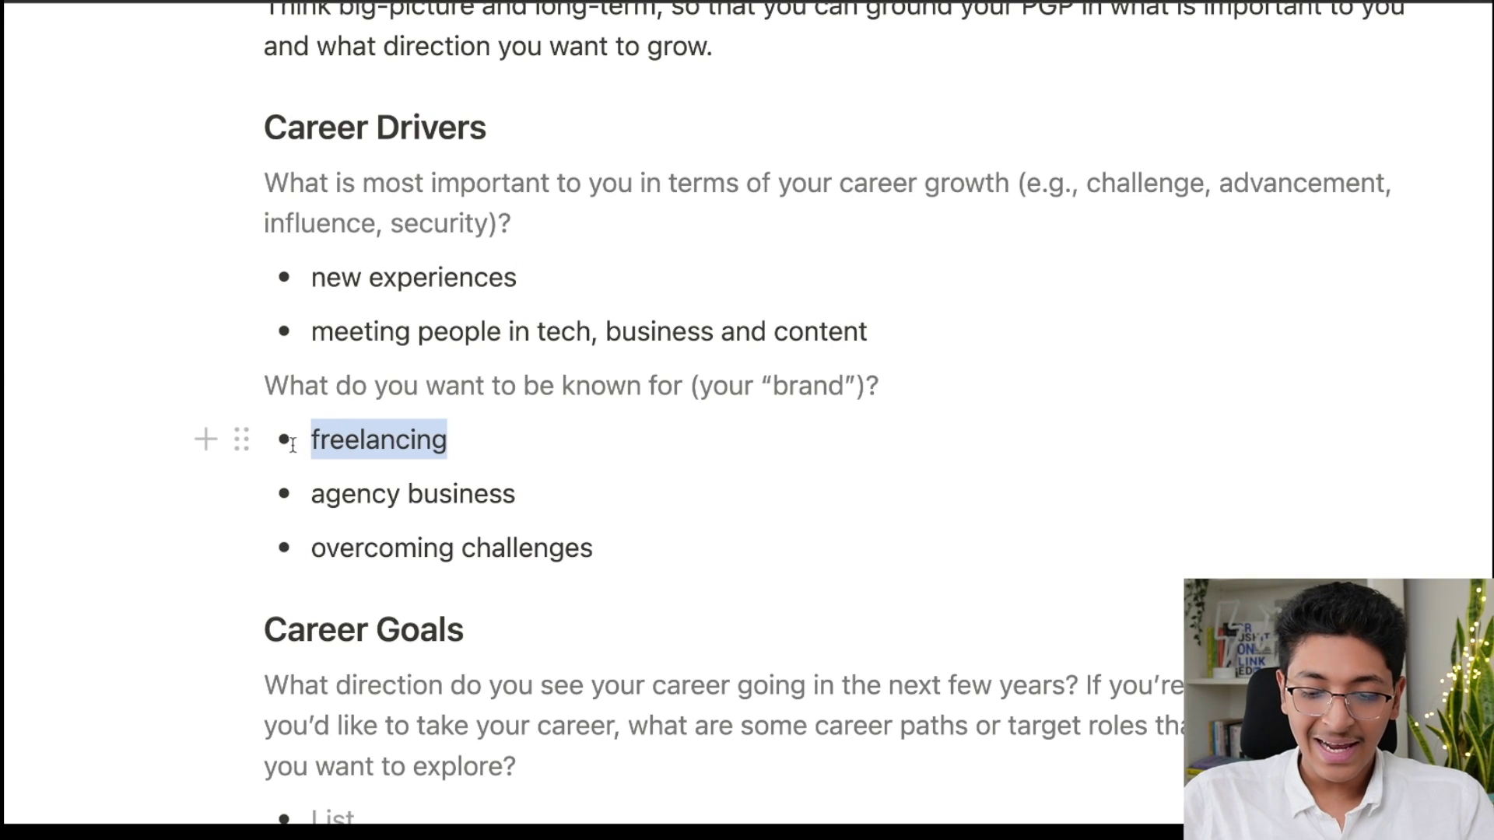
left_click(515, 502)
key("alt+shift+Left")
key("alt+shift+Left")
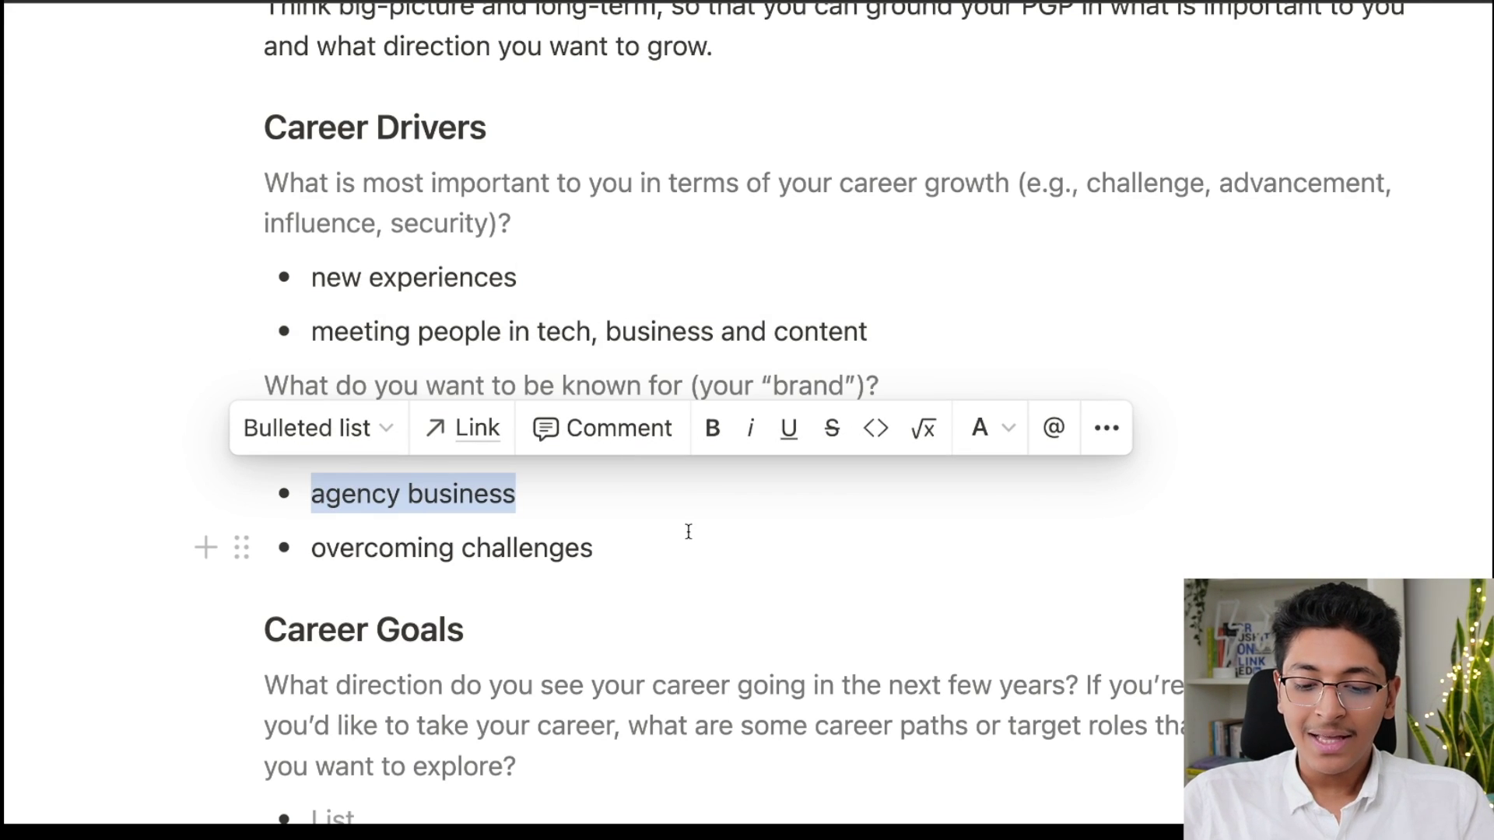
left_click(689, 530)
key("shift+Left")
key("shift+Left")
key("shift+Left")
key("shift+Left")
key("shift+Left")
key("shift+Left")
key("shift+Left")
key("shift+Left")
key("shift+Left")
key("shift+Left")
key("shift+Left")
key("shift+Left")
key("shift+Left")
key("shift+Left")
key("shift+Left")
key("shift+Left")
key("shift+Left")
key("shift+Left")
key("shift+Left")
key("shift+Left")
key("Left")
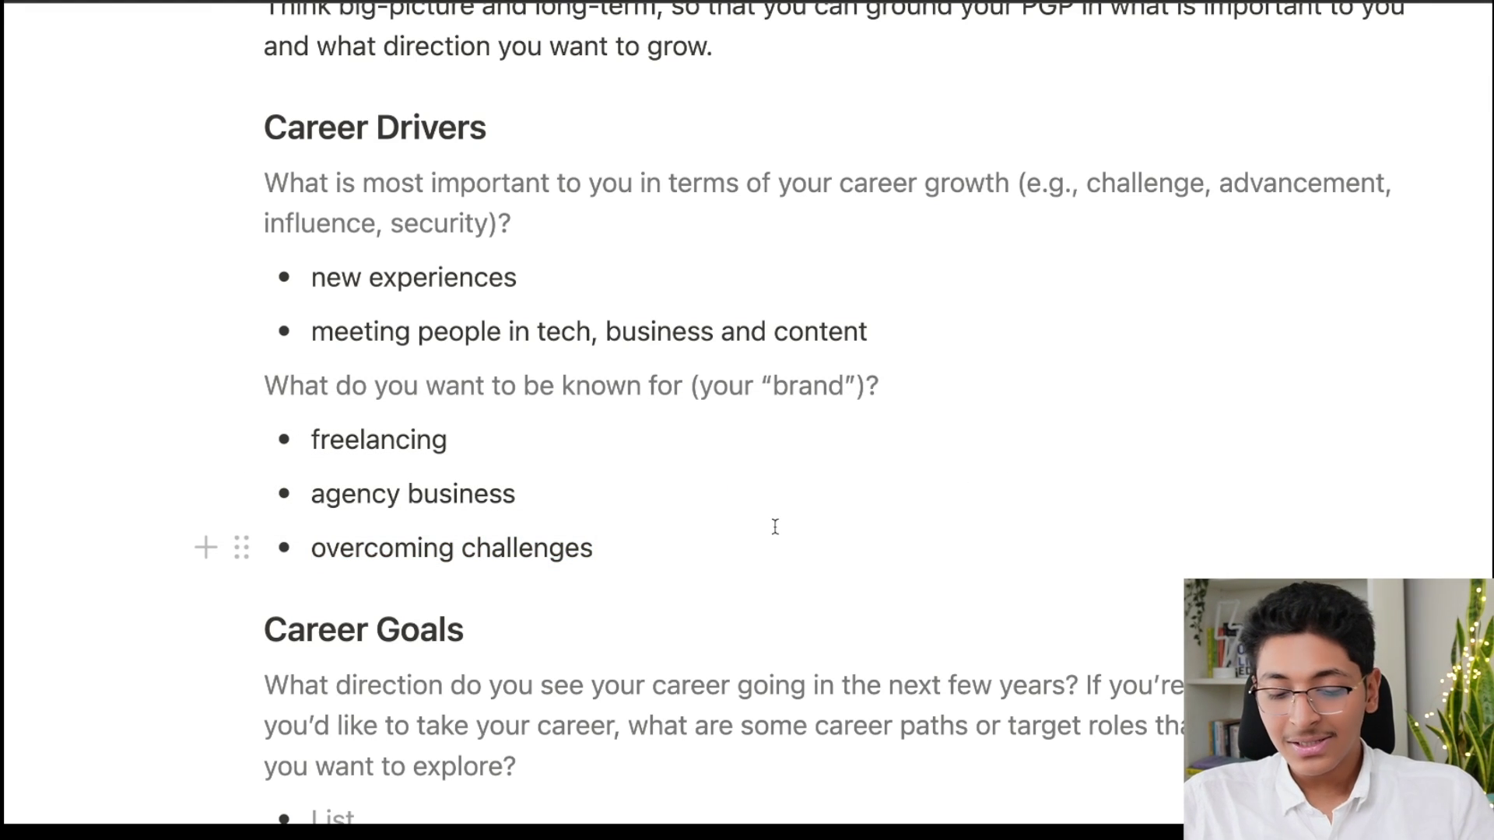
Examine the Career Goals questions and the "What to focus on: Strengths and areas to improve" section
scroll(775, 527, "down", 5)
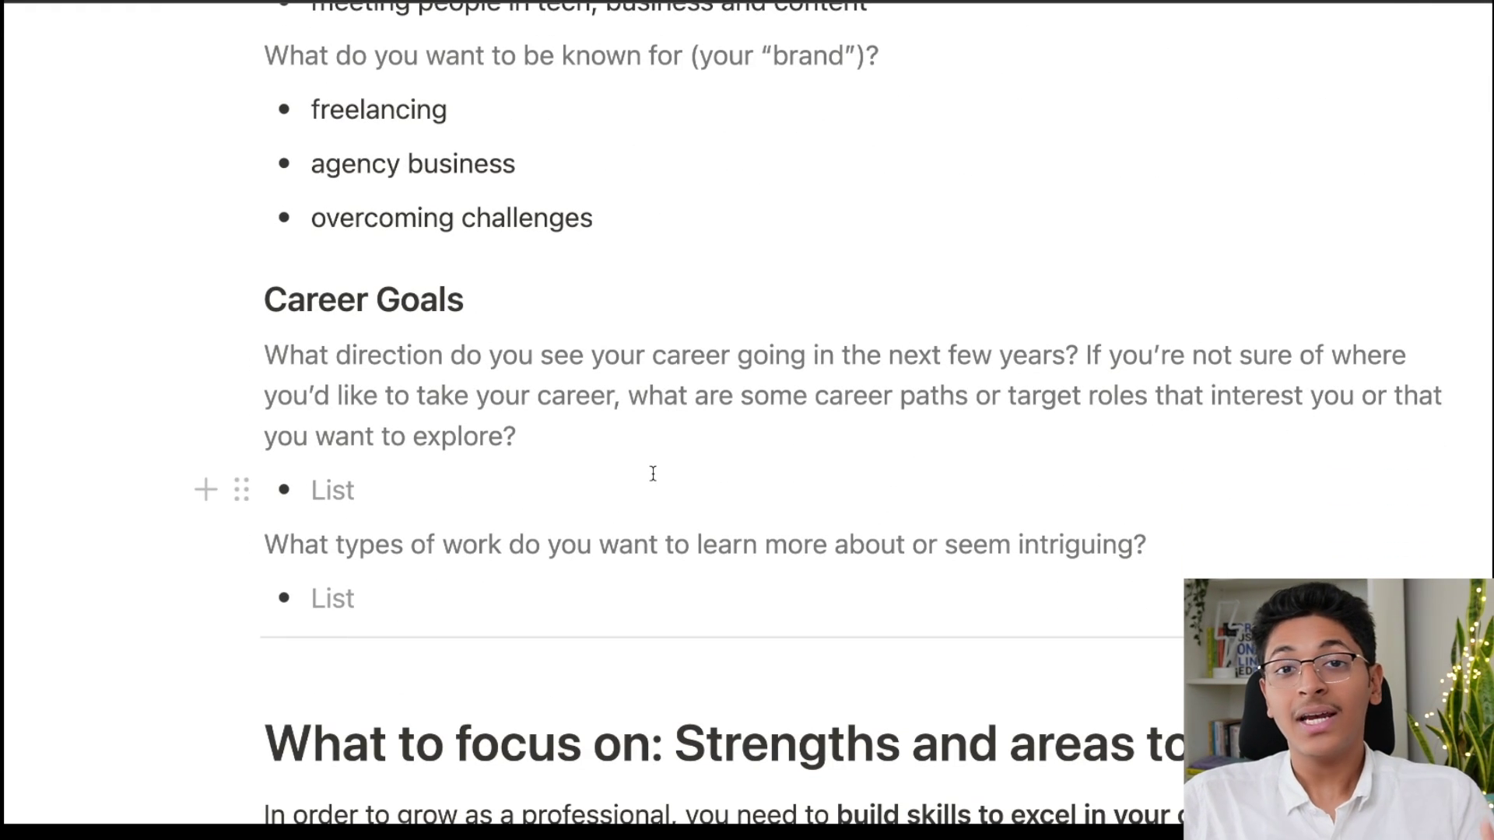
scroll(692, 486, "down", 4)
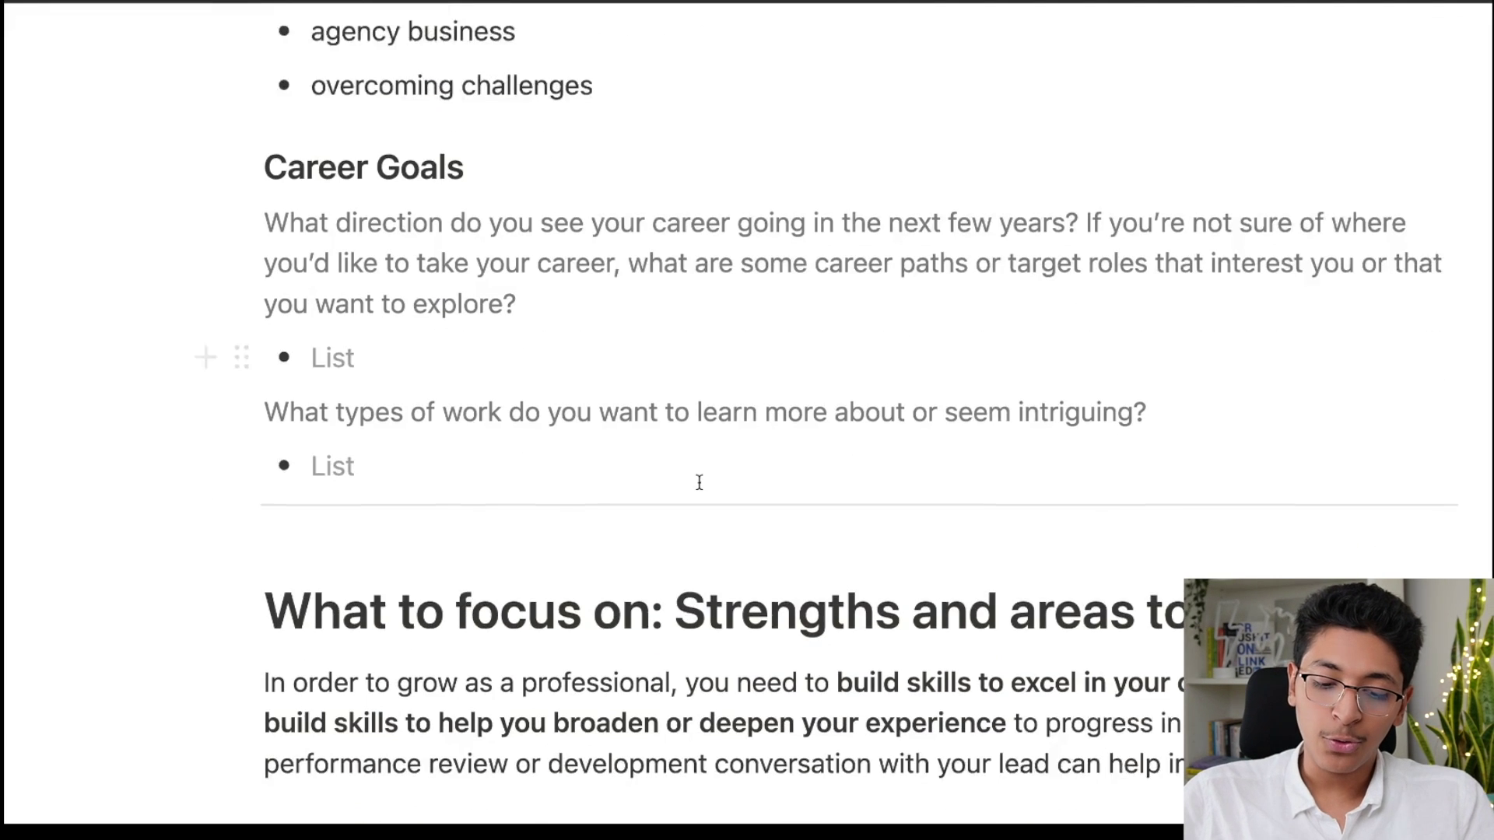
scroll(698, 483, "down", 3)
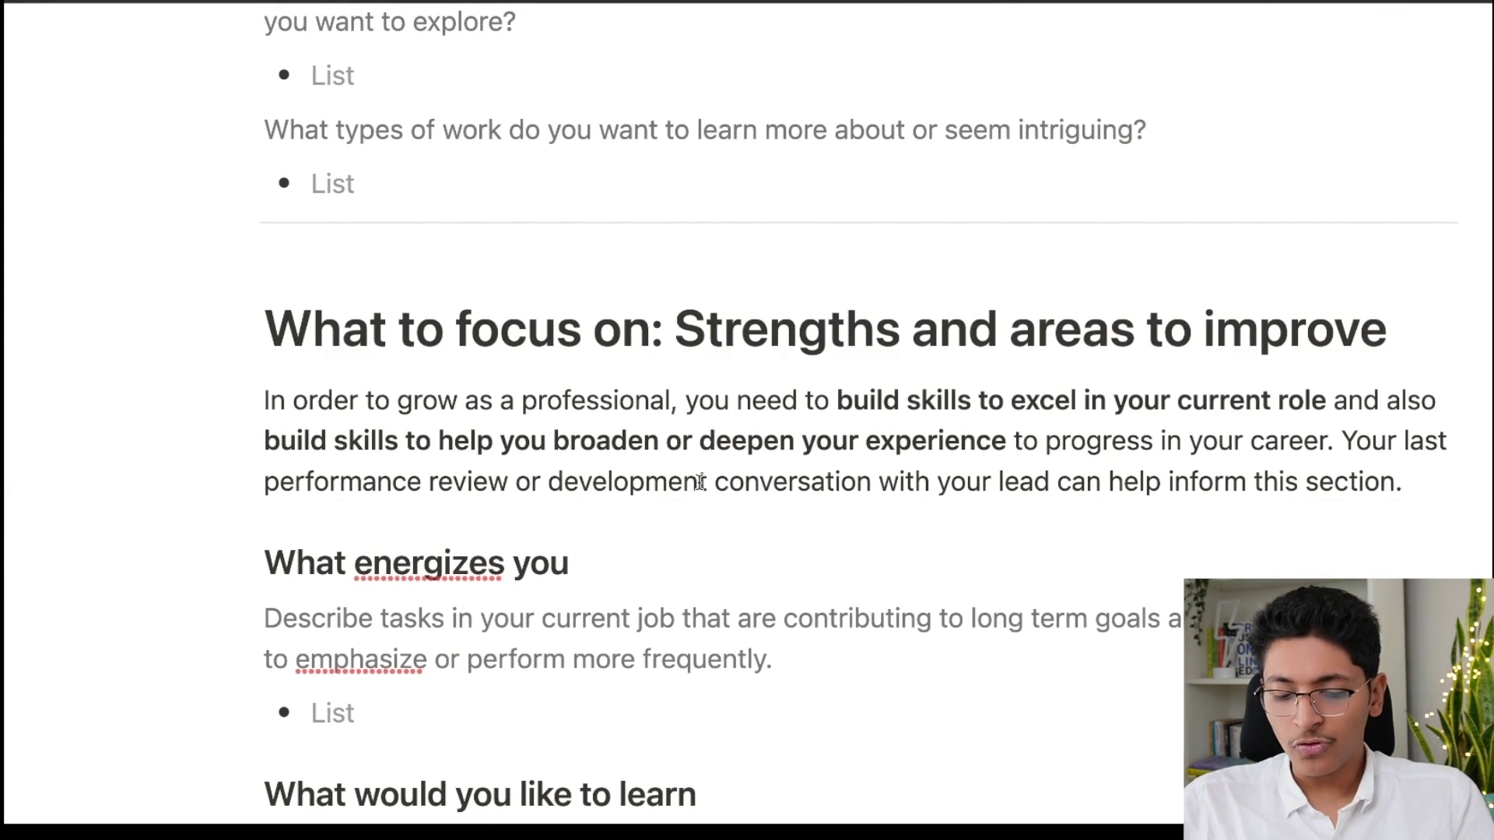
scroll(699, 482, "down", 2)
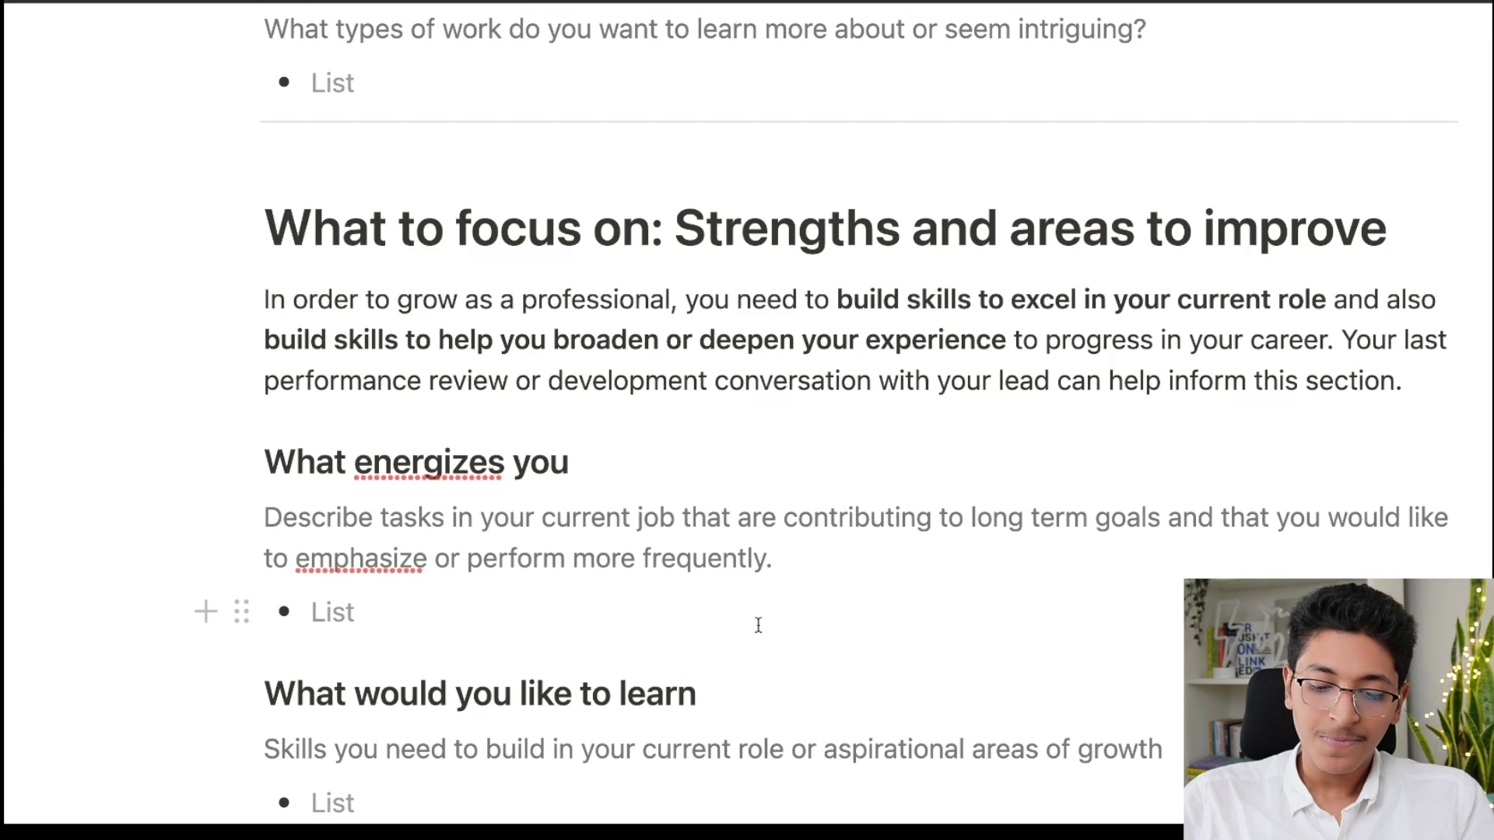
Examine the Action plan section with its Presentation skills entry and the Pulse check table under For later
scroll(759, 624, "down", 12)
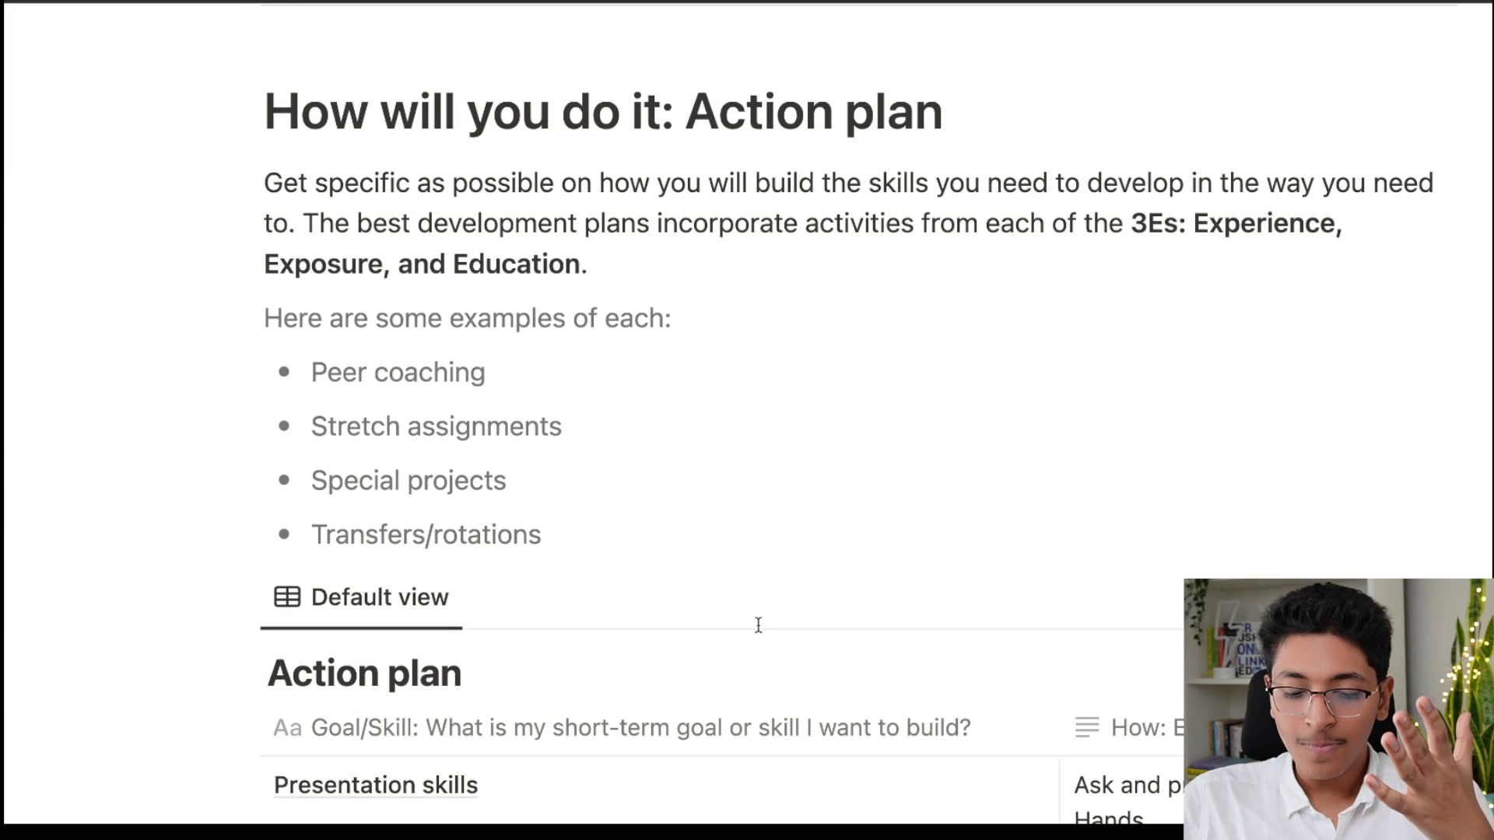
scroll(759, 624, "down", 4)
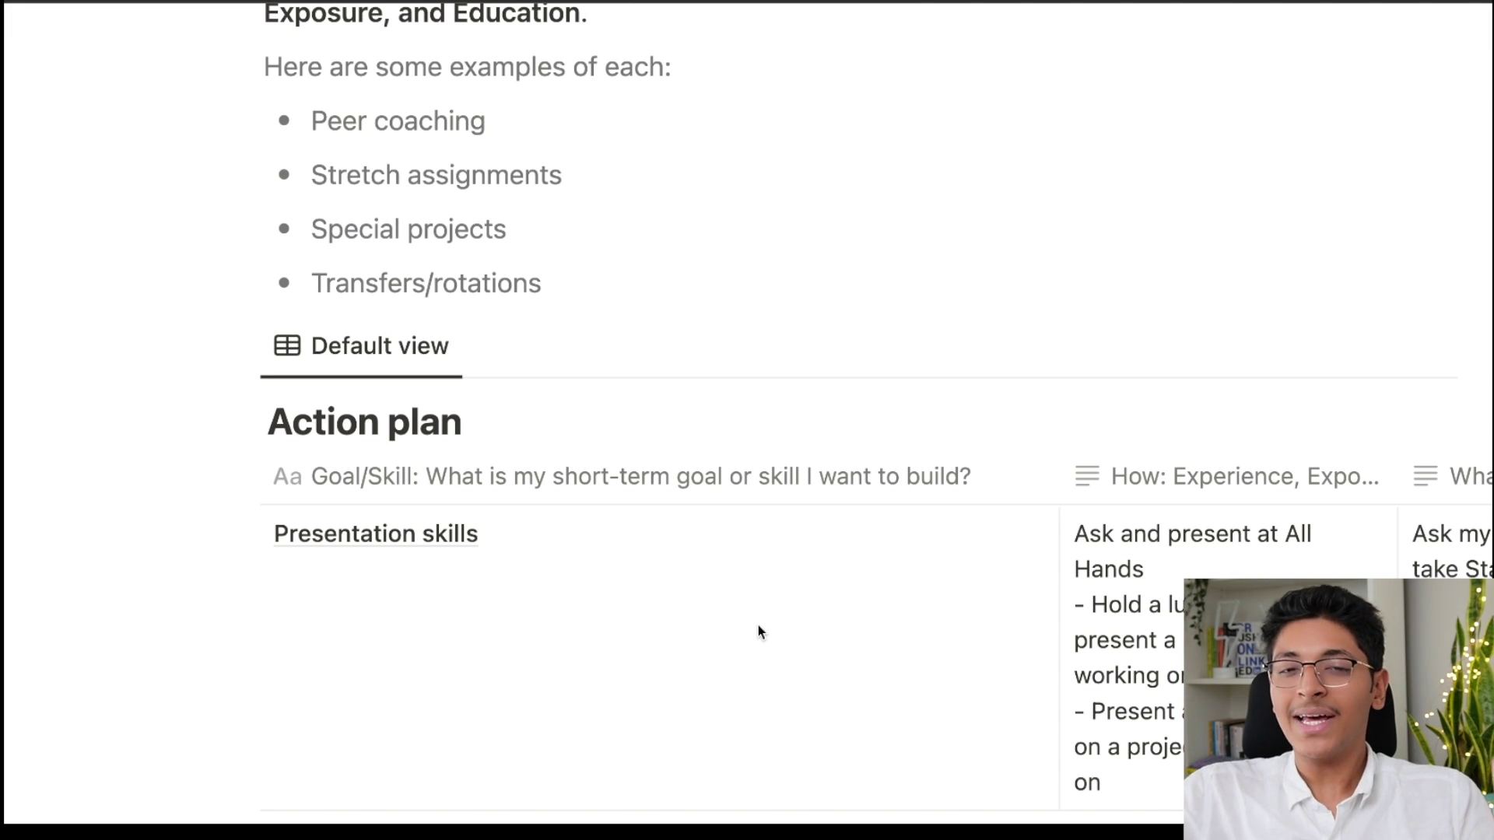
mouse_move(784, 608)
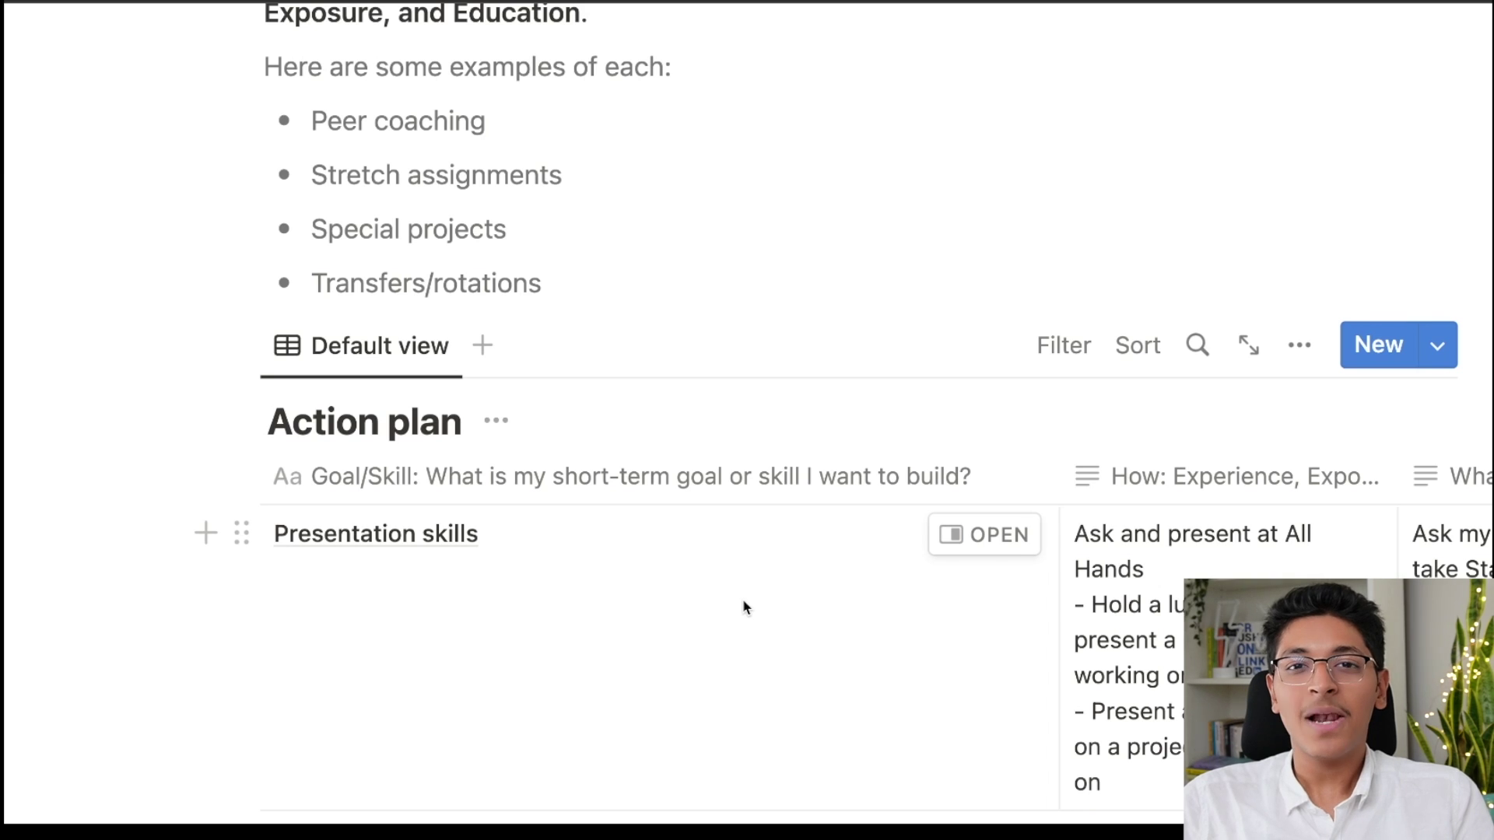
scroll(723, 606, "down", 5)
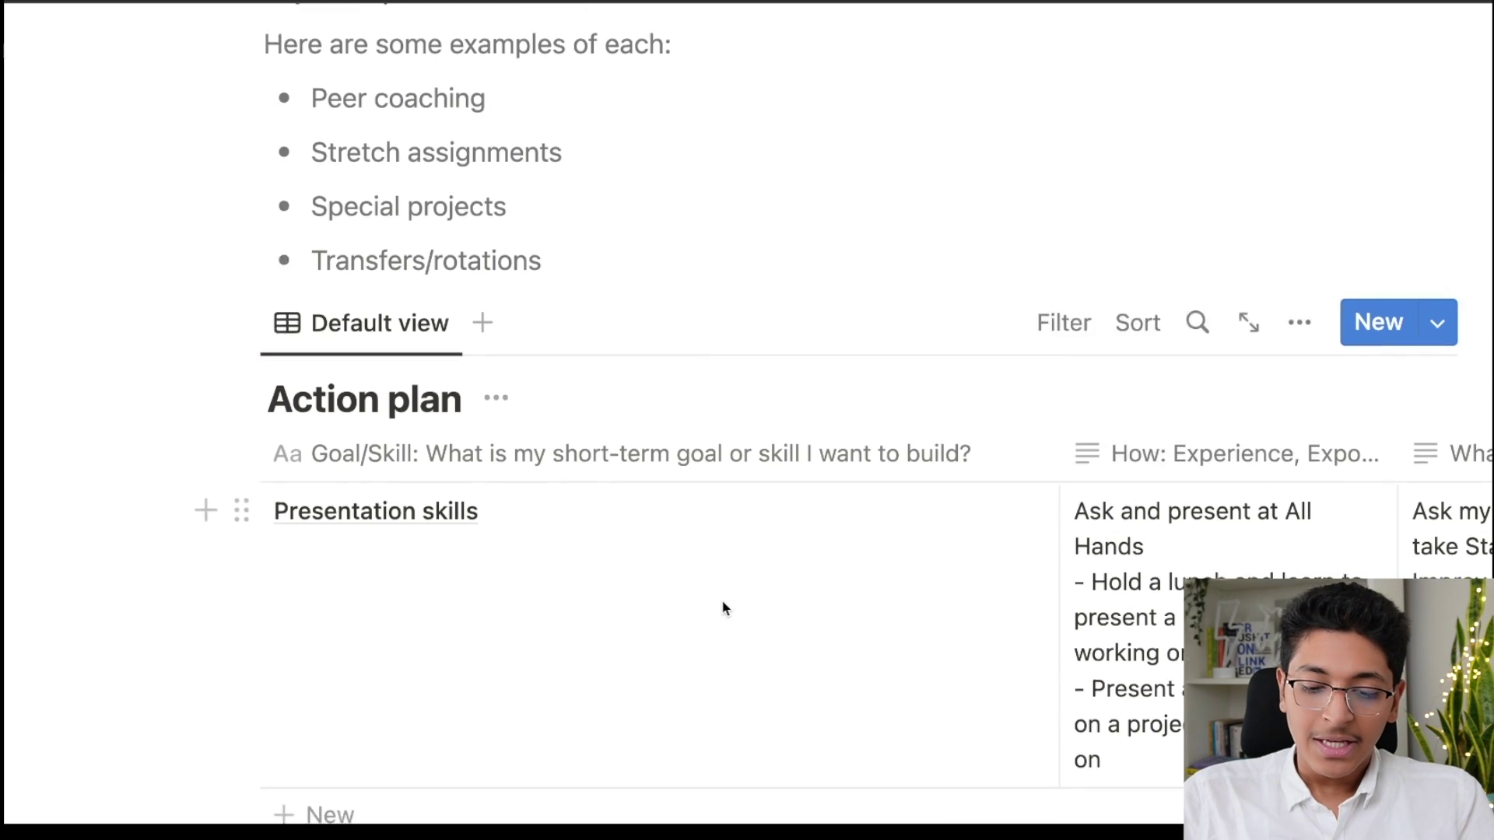
scroll(723, 601, "down", 4)
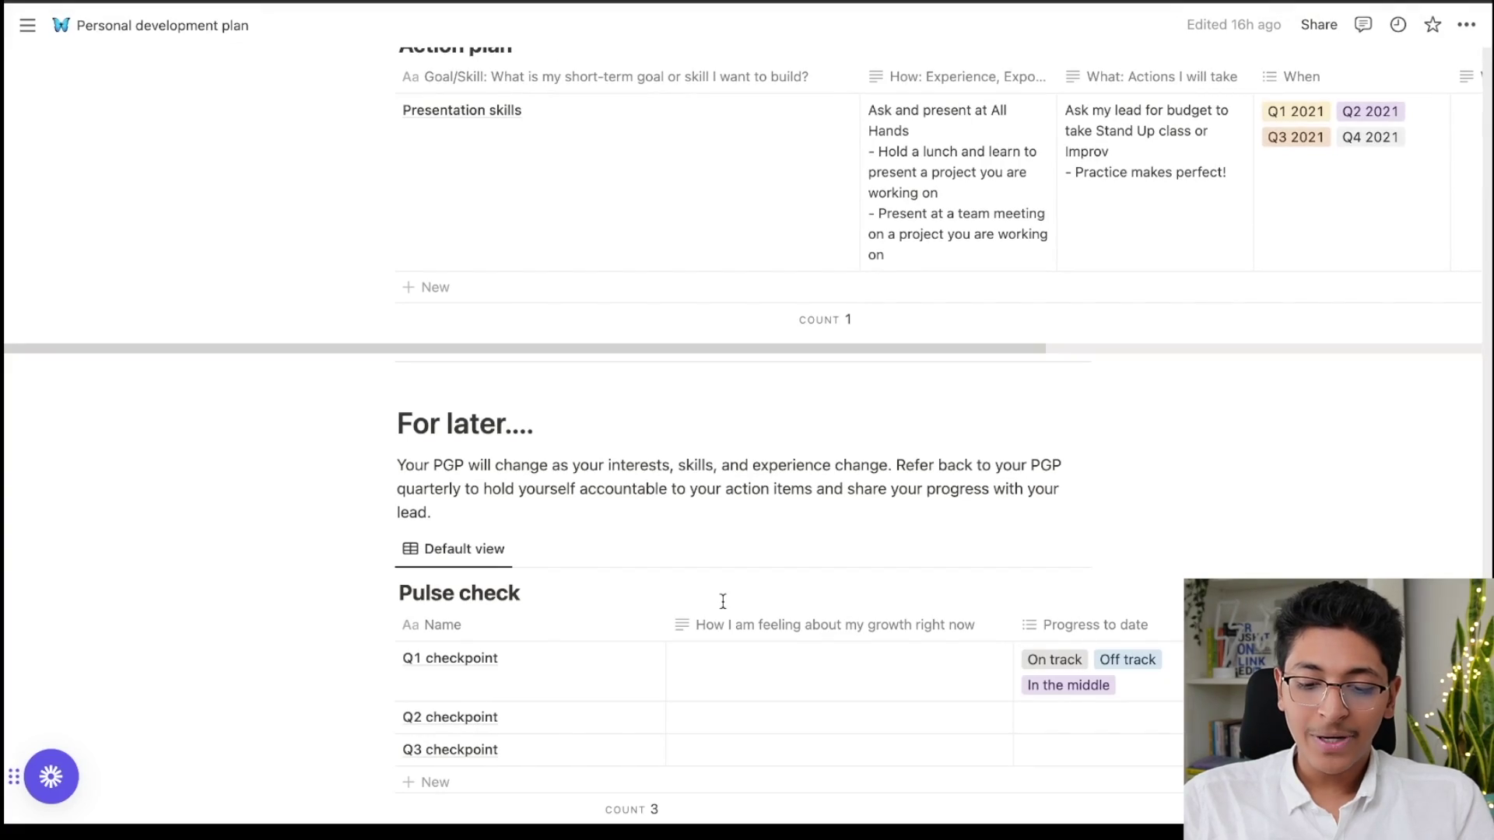
scroll(723, 601, "up", 5)
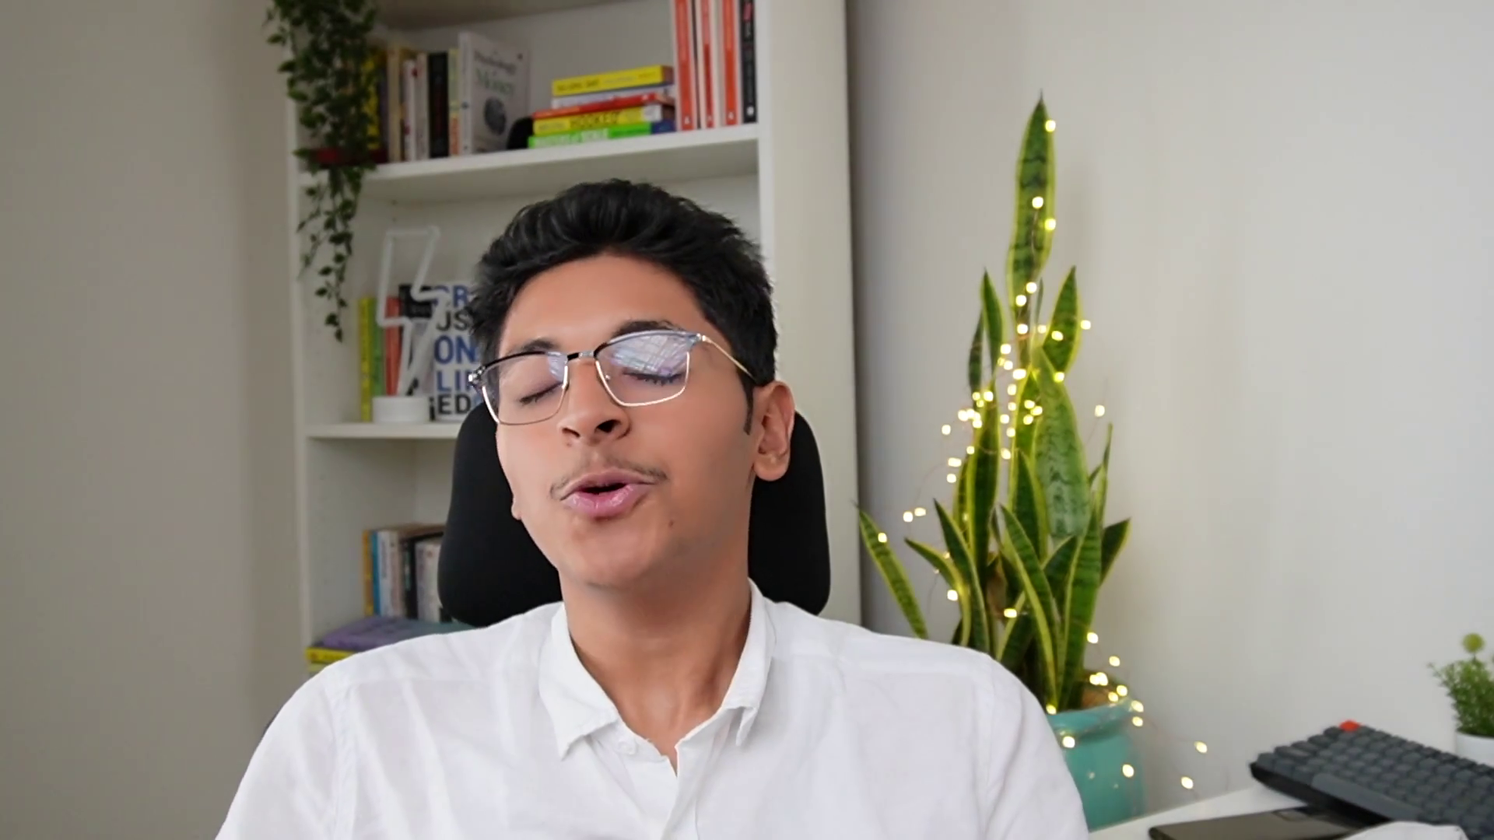